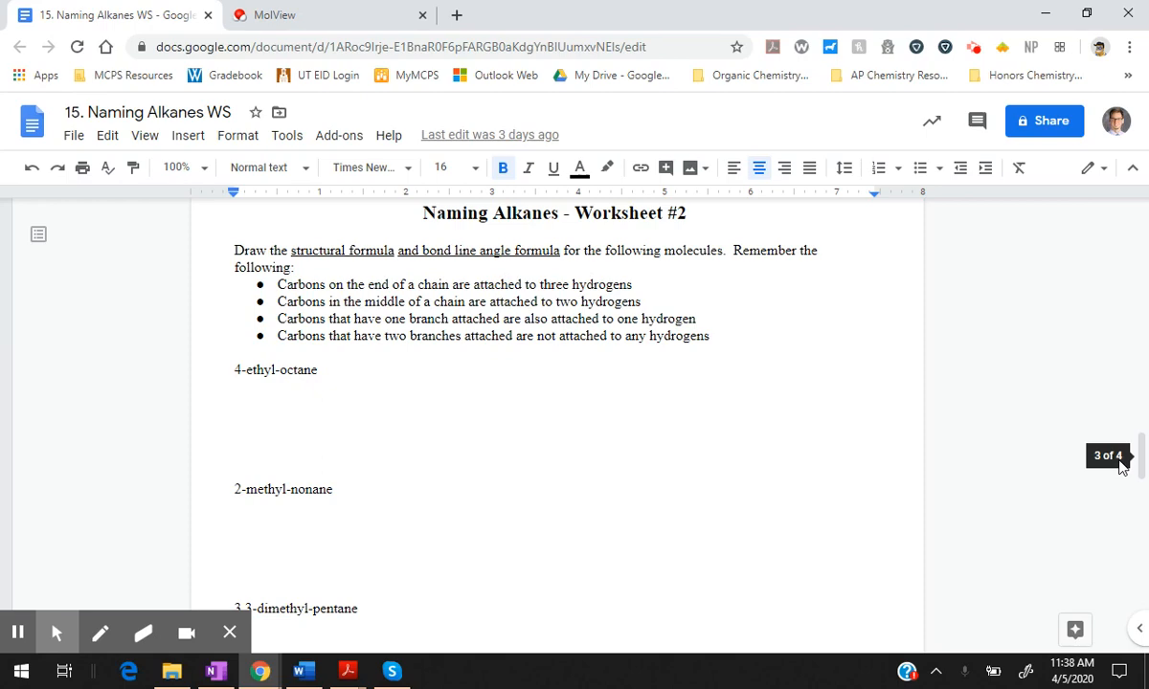
Step: Look through the Naming Alkanes worksheets and highlight the 4-ethyl-octane problem in Worksheet #2
{"action": "scroll", "coordinate": [976, 448], "scroll_direction": "up", "scroll_amount": 20}
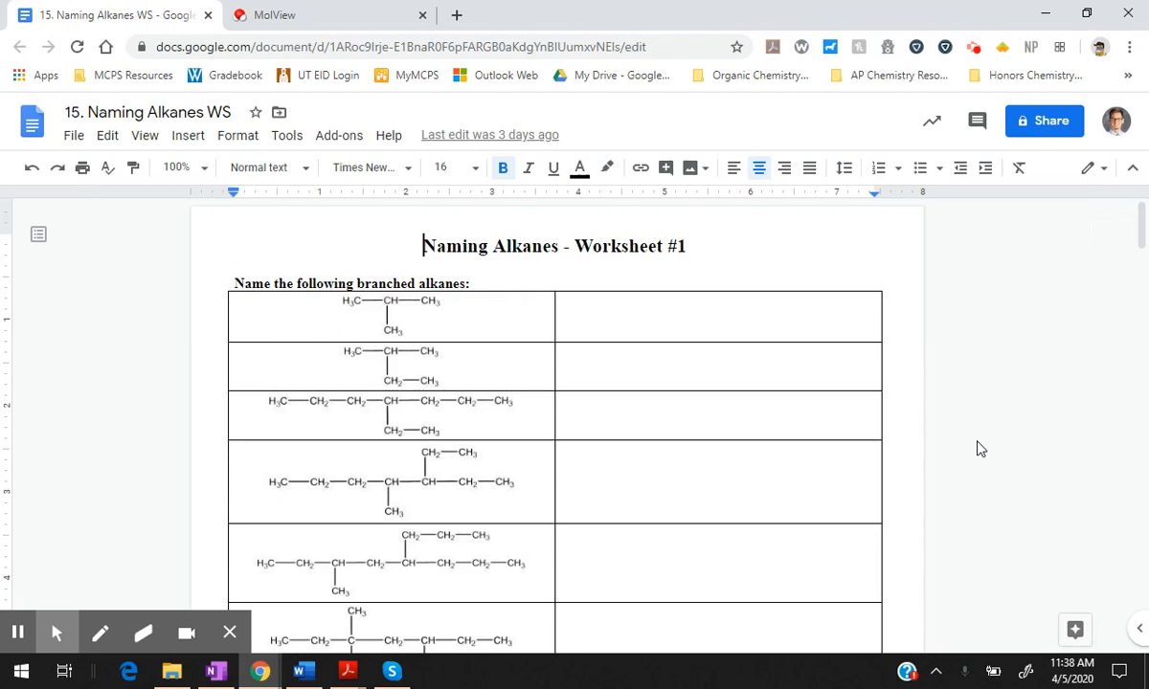
{"action": "left_click", "coordinate": [705, 312]}
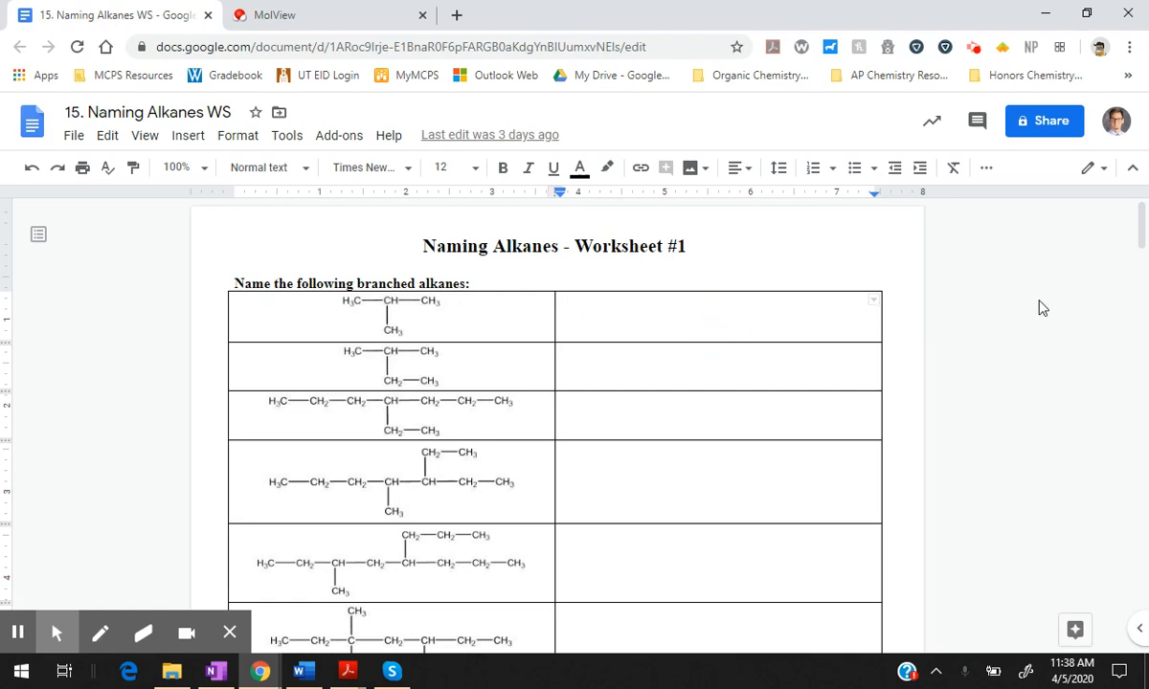
{"action": "scroll", "coordinate": [1041, 305], "scroll_direction": "down", "scroll_amount": 4}
{"action": "scroll", "coordinate": [1041, 306], "scroll_direction": "down", "scroll_amount": 15}
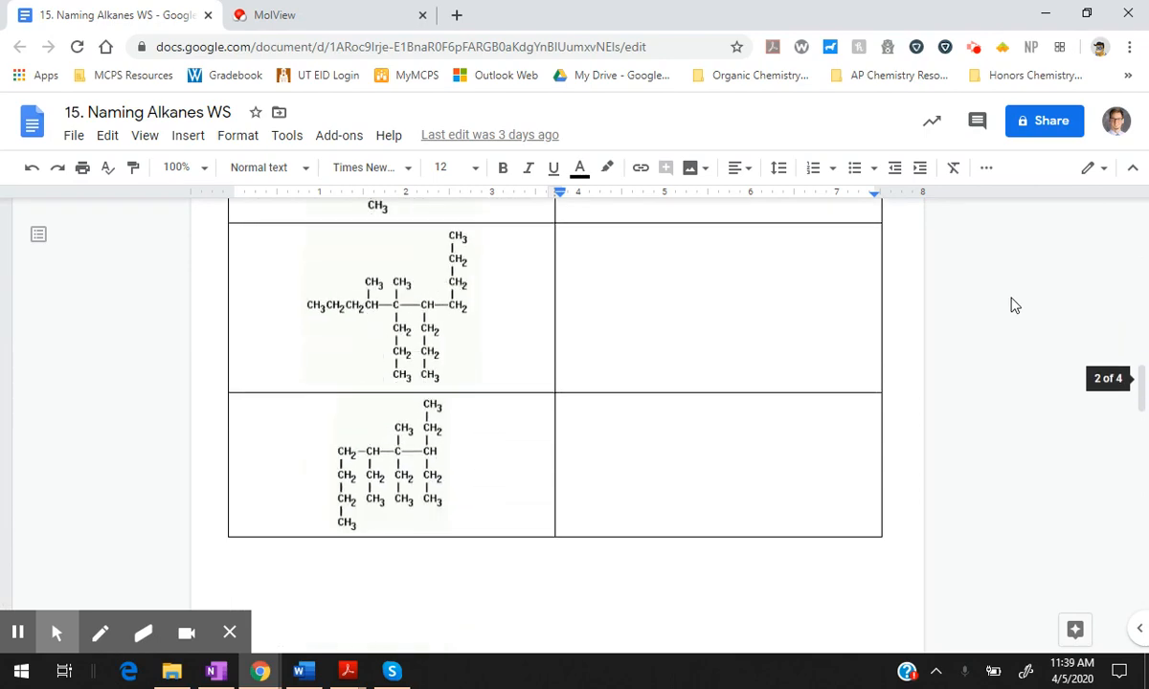
{"action": "scroll", "coordinate": [1015, 305], "scroll_direction": "down", "scroll_amount": 1}
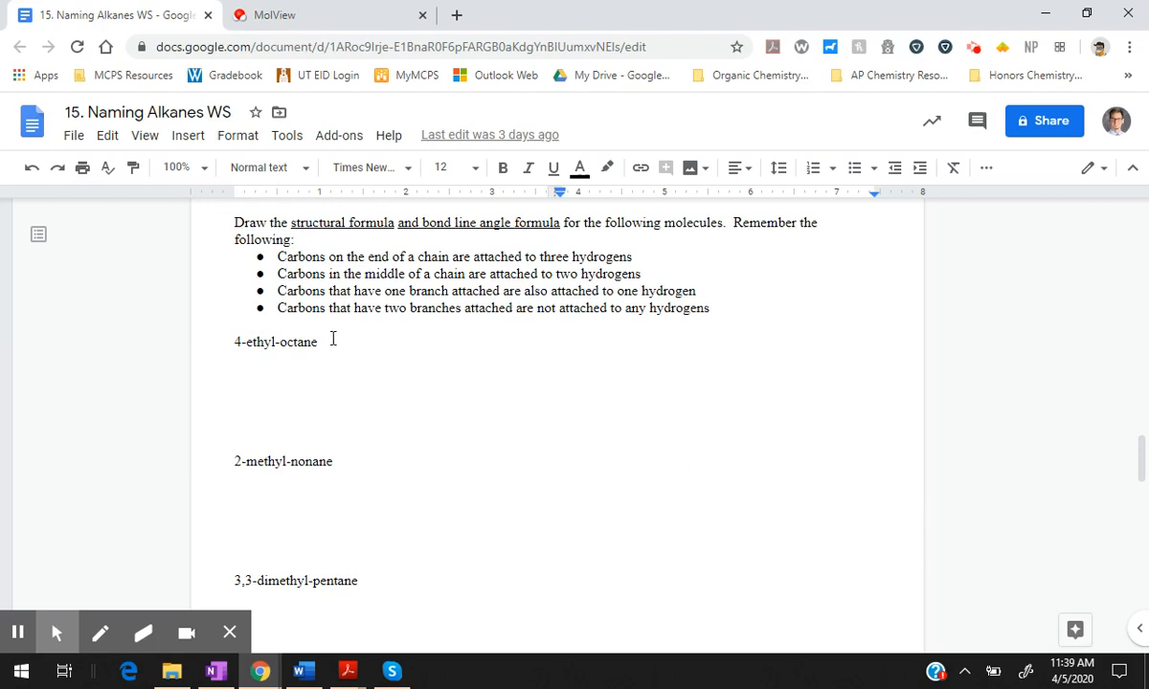
{"action": "left_click_drag", "start_coordinate": [319, 342], "coordinate": [234, 344]}
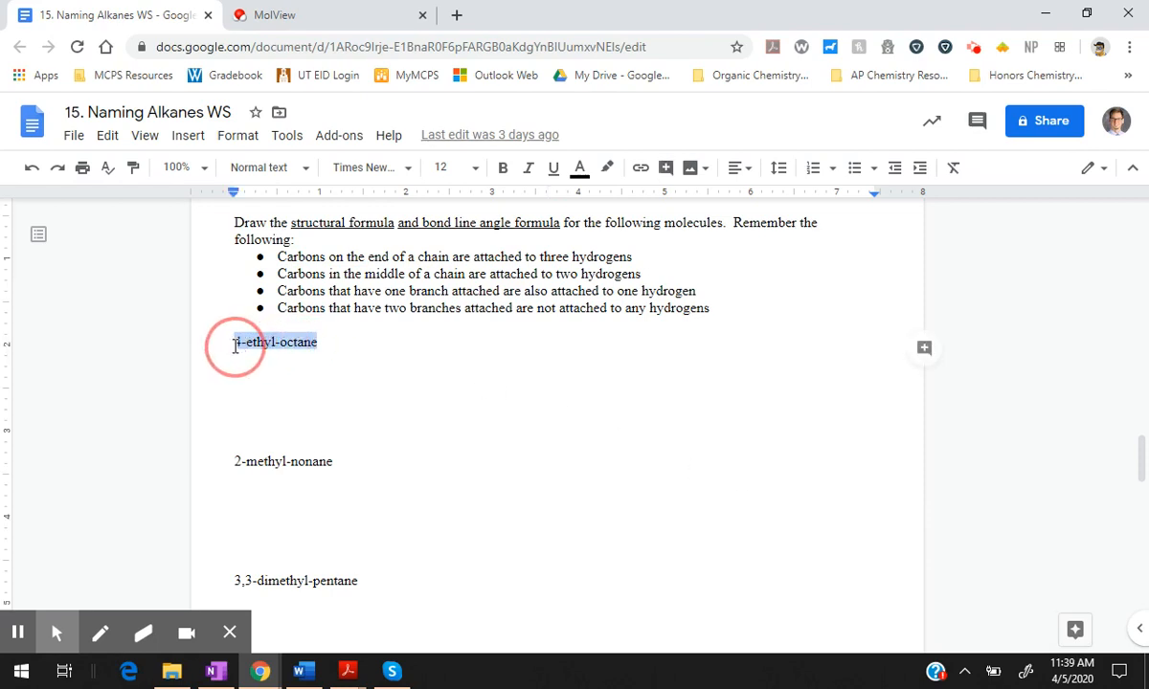
Step: Switch to MolView, dismissing its welcome banner, and clear the sample molecule from the 2D sketch
{"action": "left_click", "coordinate": [351, 9]}
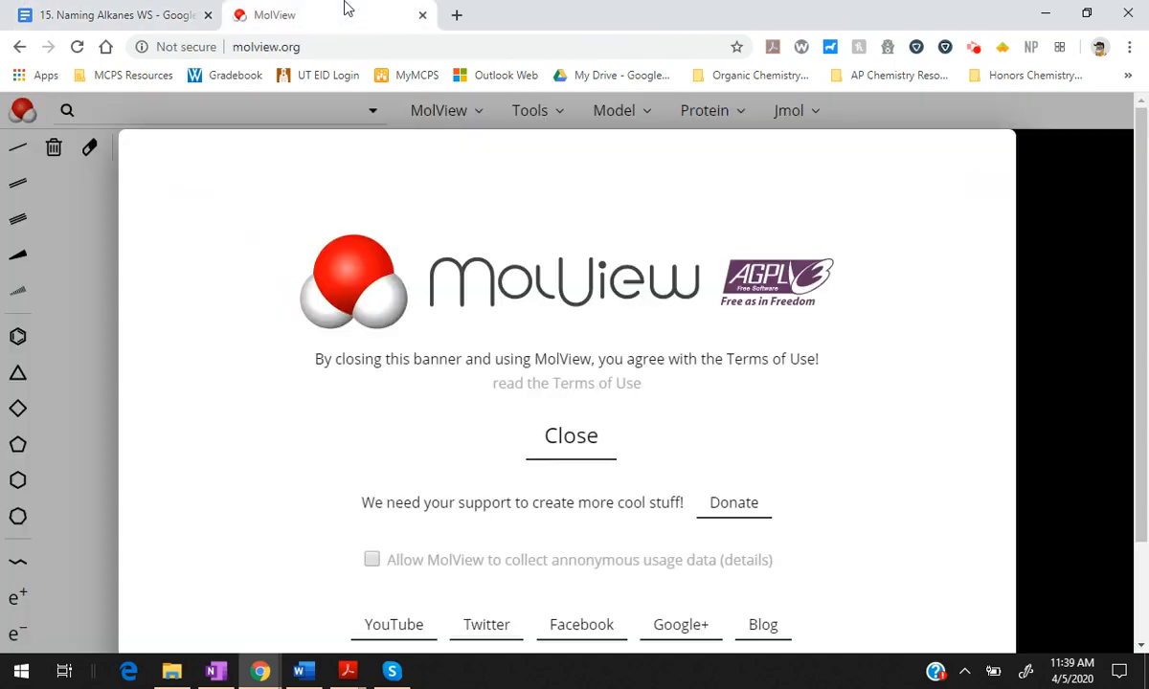
{"action": "left_click", "coordinate": [604, 445]}
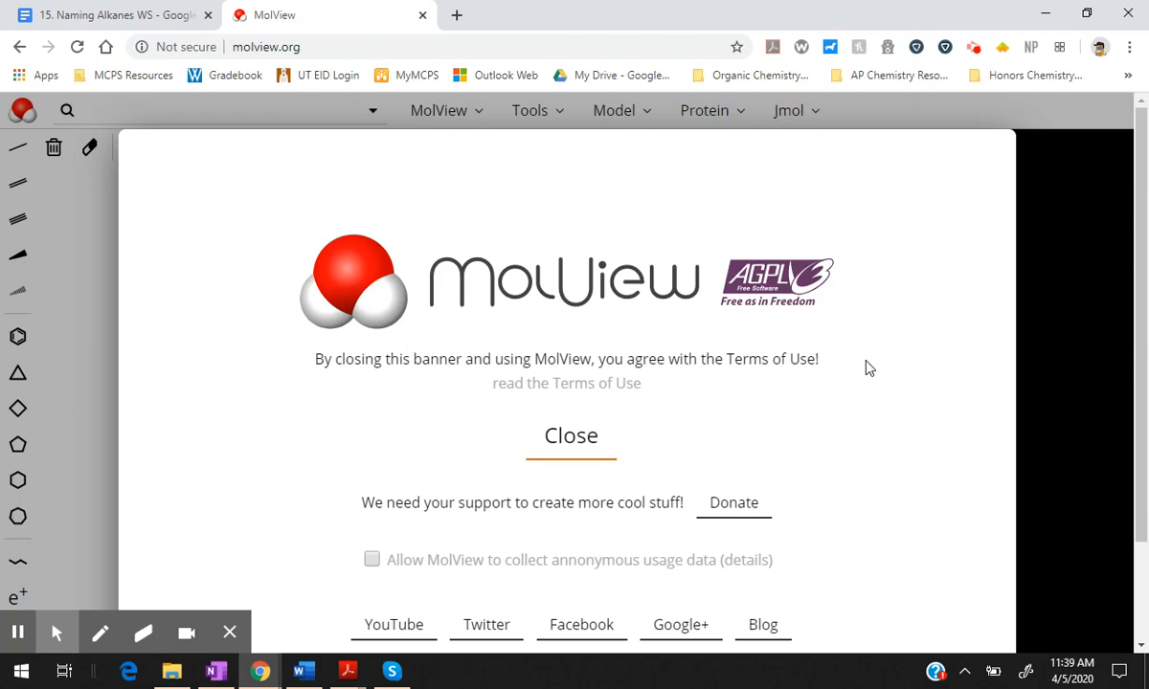
{"action": "left_click", "coordinate": [565, 436]}
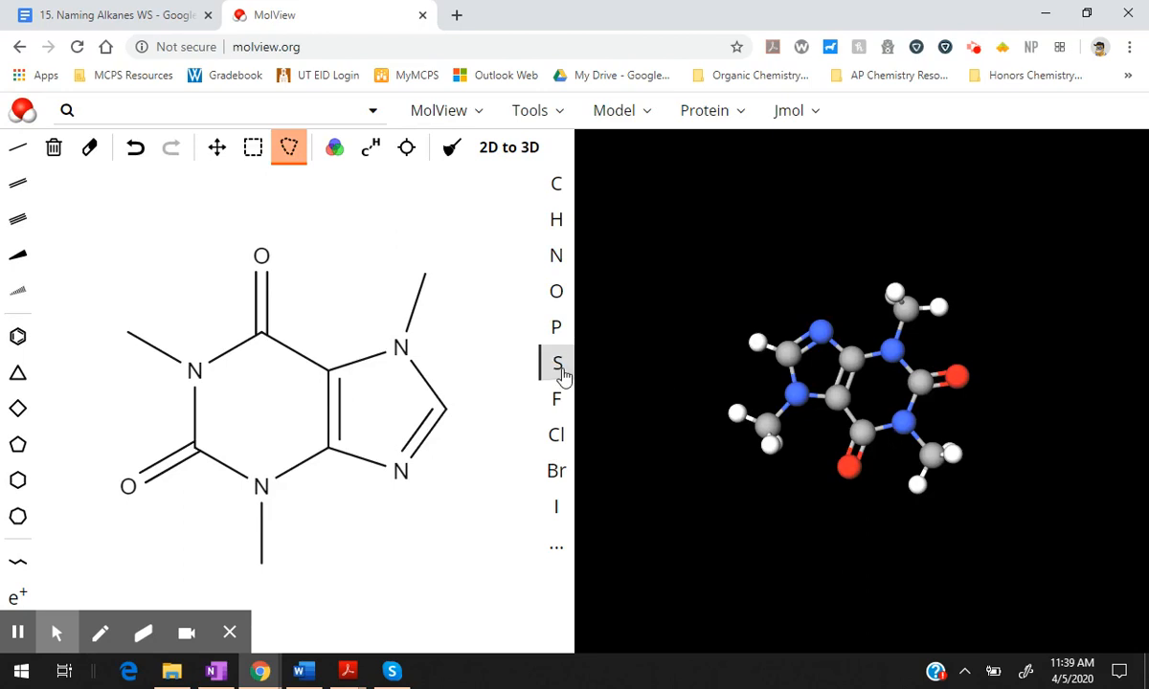
{"action": "left_click", "coordinate": [53, 156]}
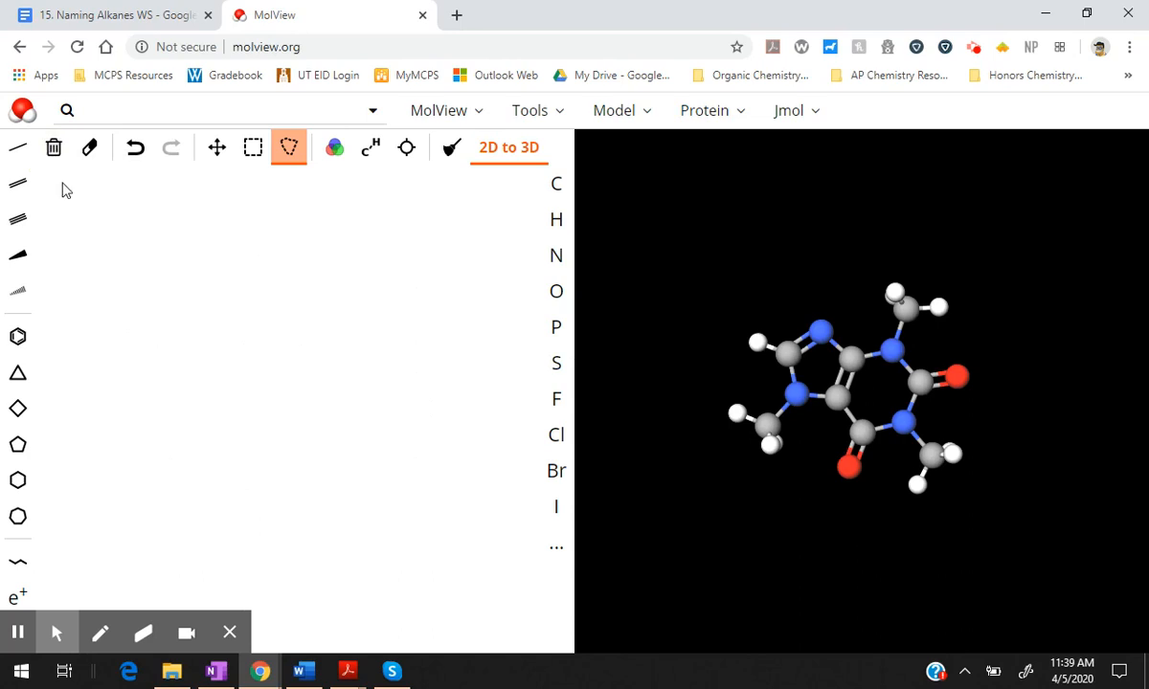
Step: Examine the drawing tools one by one, from the single, double, triple, wedge and hash bonds through the benzene and cycloalkane rings
{"action": "left_click", "coordinate": [18, 153]}
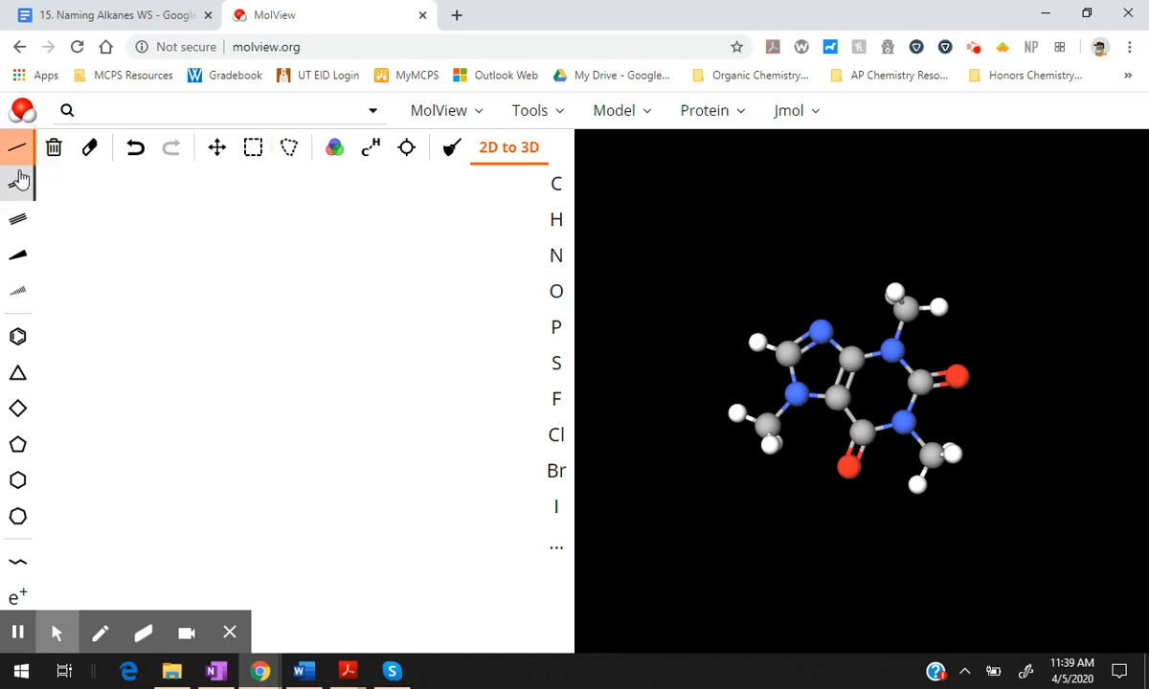
{"action": "left_click", "coordinate": [19, 183]}
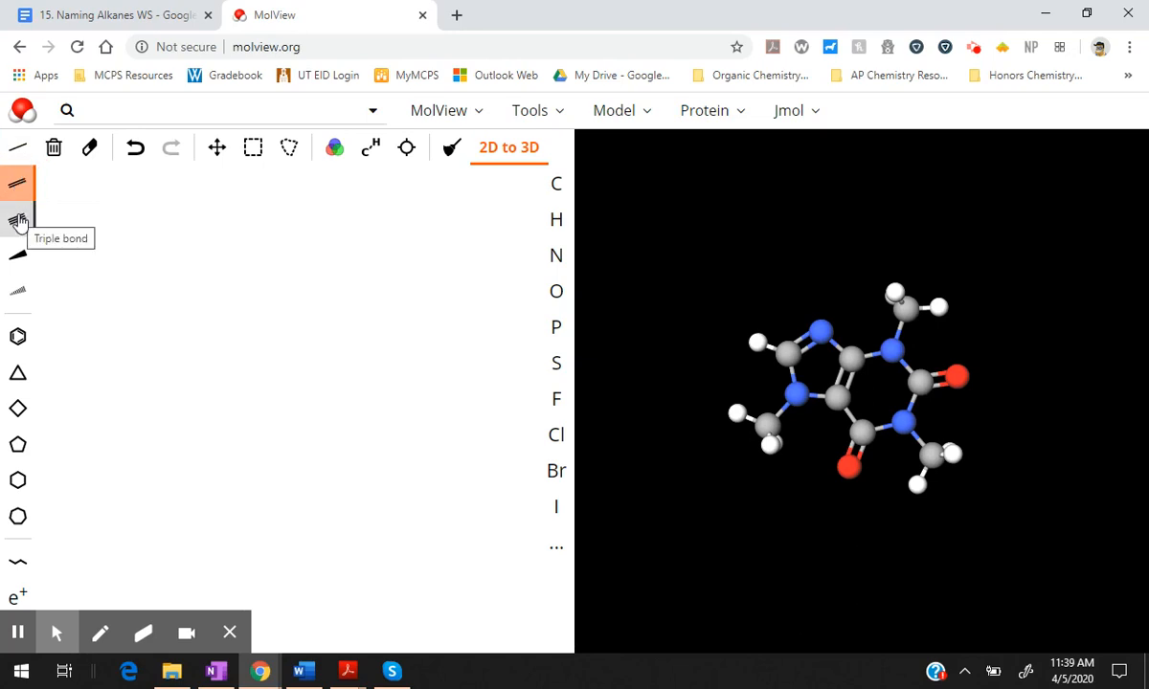
{"action": "left_click", "coordinate": [18, 221]}
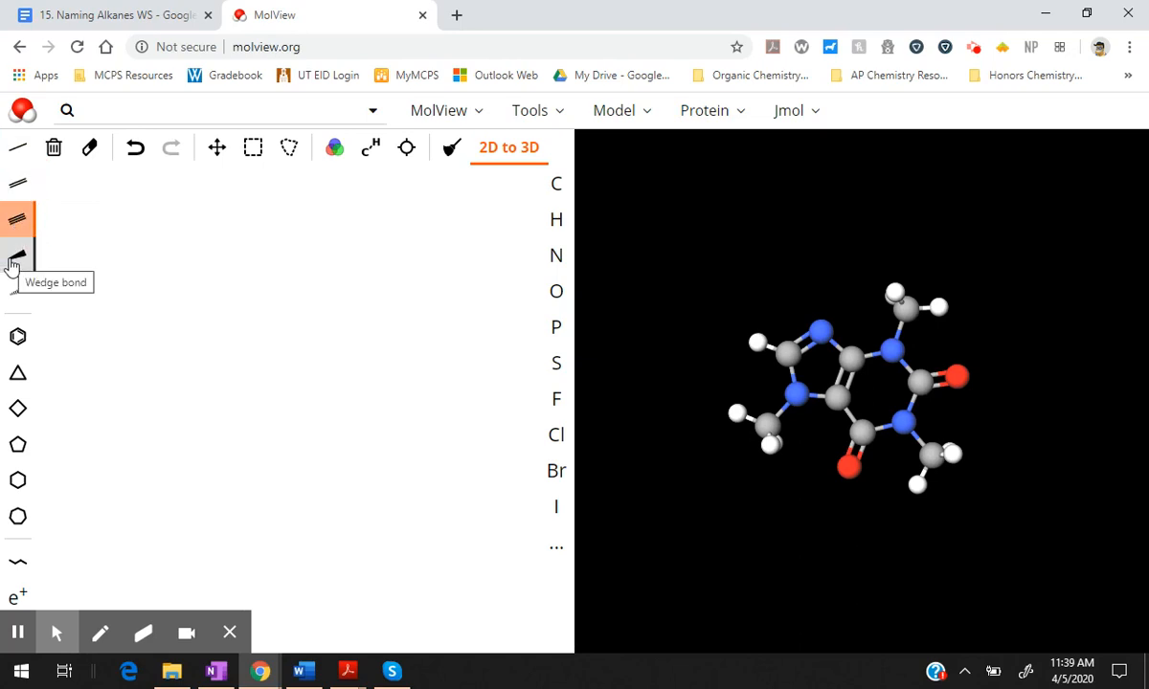
{"action": "left_click", "coordinate": [12, 260]}
{"action": "left_click", "coordinate": [17, 299]}
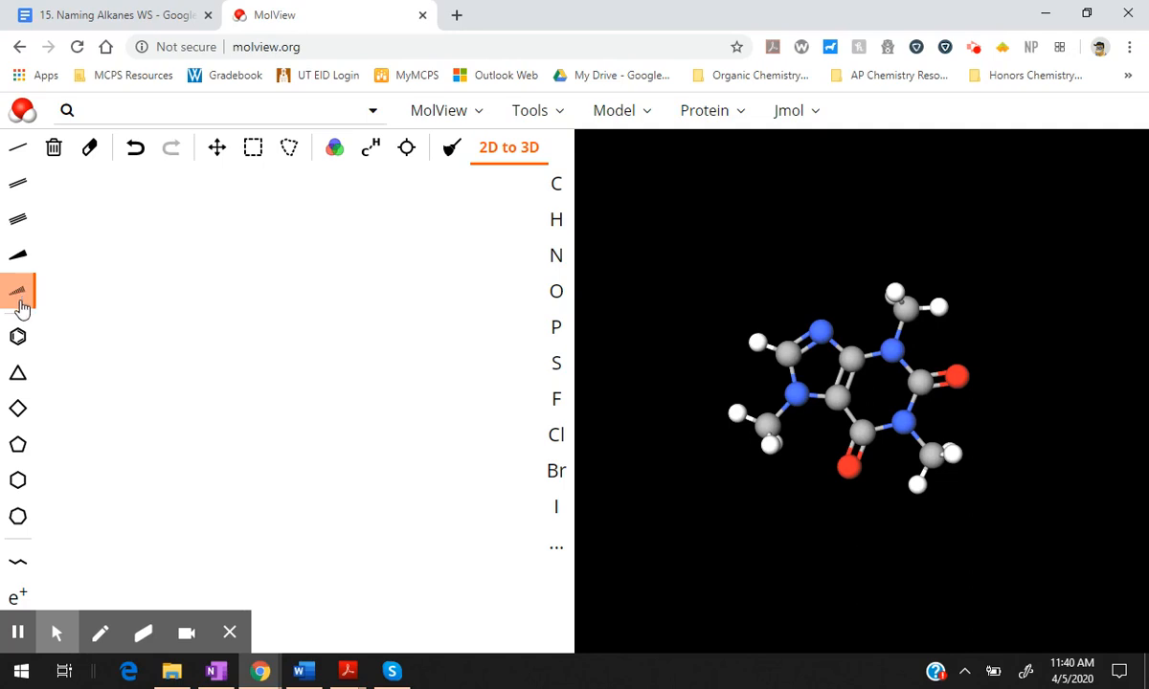
{"action": "left_click", "coordinate": [17, 339]}
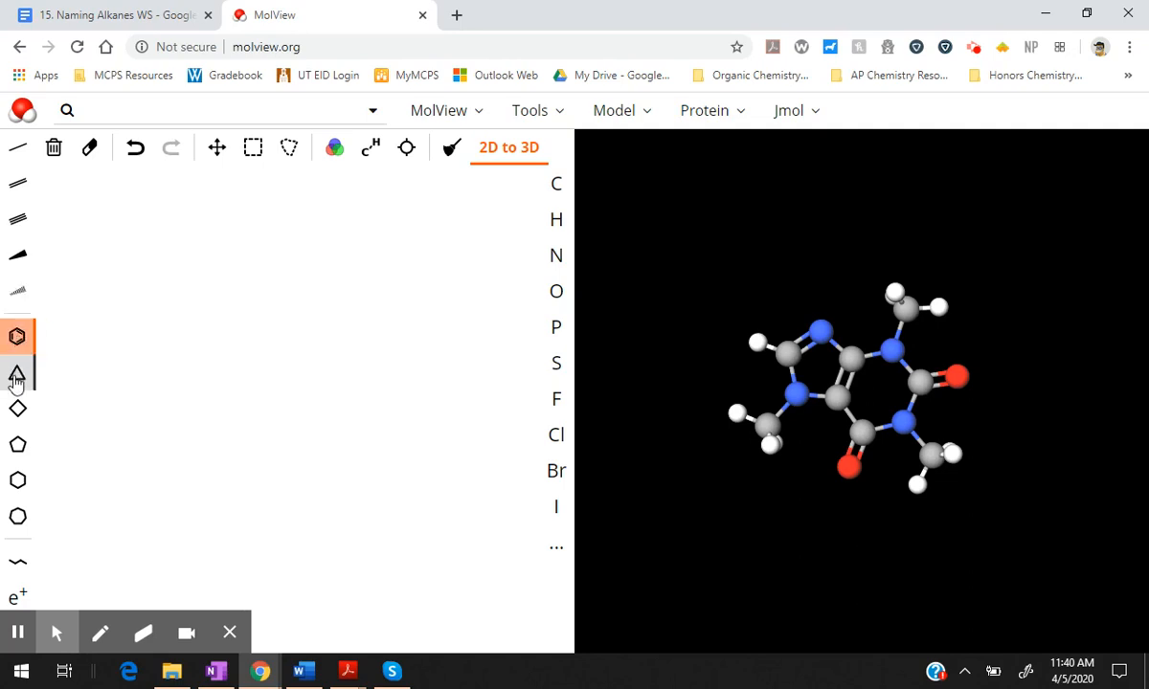
{"action": "left_click", "coordinate": [16, 381]}
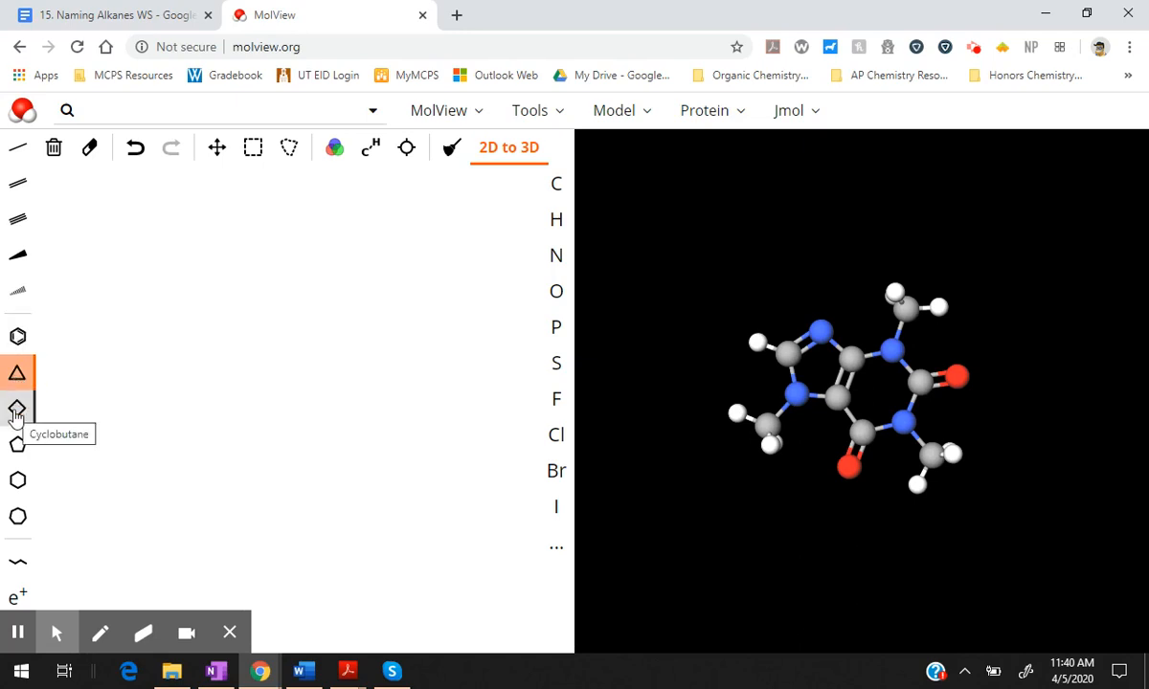
{"action": "left_click", "coordinate": [16, 409]}
{"action": "left_click", "coordinate": [17, 447]}
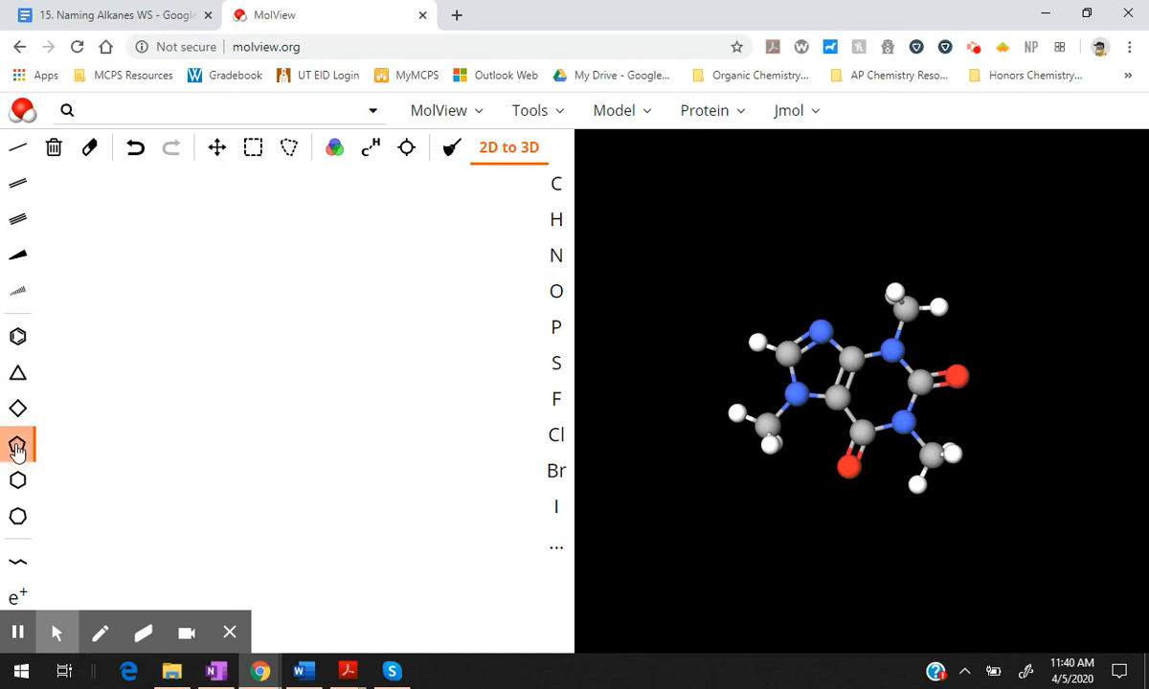
{"action": "left_click", "coordinate": [17, 486]}
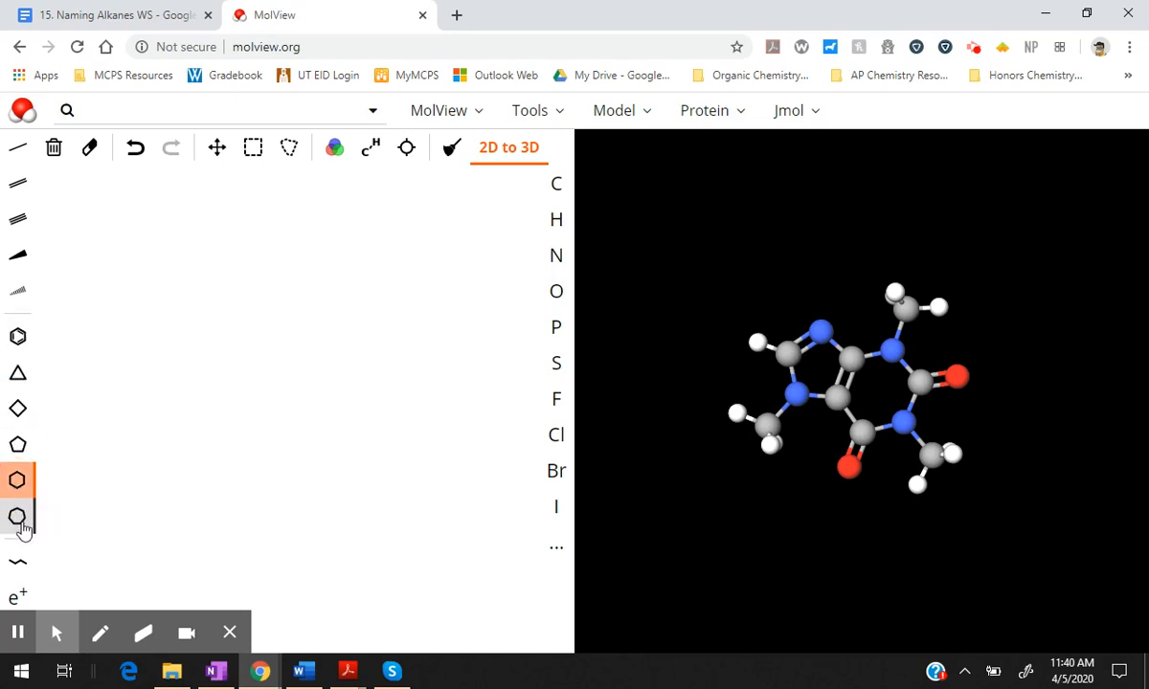
{"action": "left_click", "coordinate": [19, 518]}
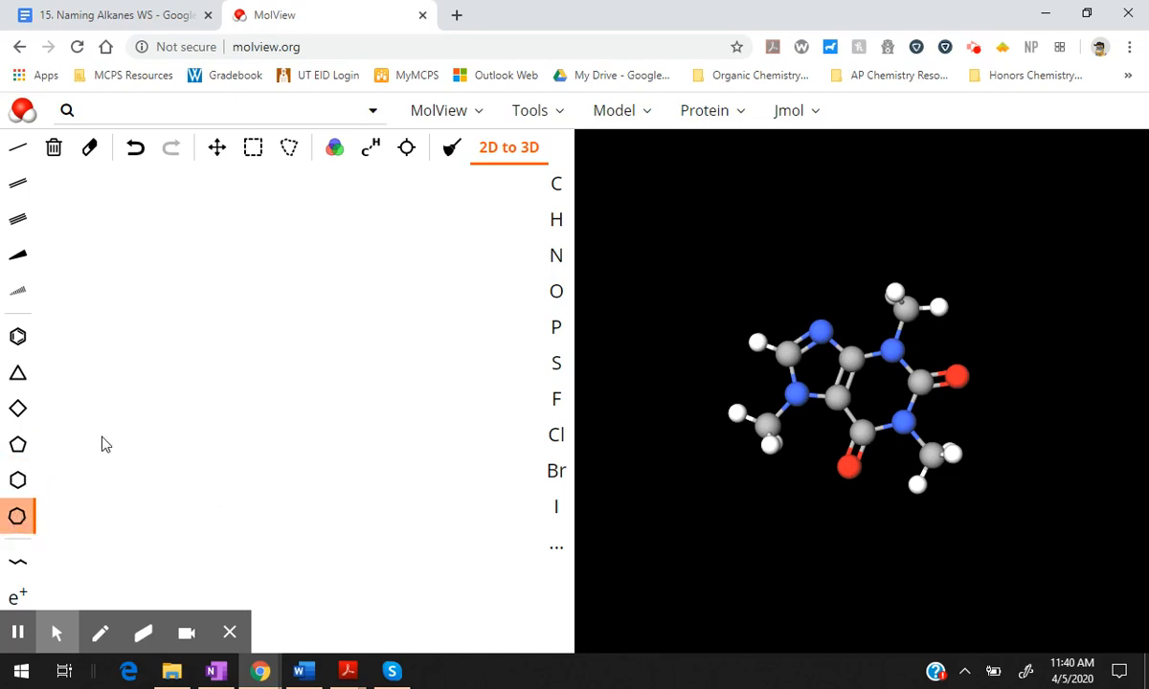
Step: Draw a nine-carbon chain across the 2D sketch with the Chain tool
{"action": "left_click", "coordinate": [19, 563]}
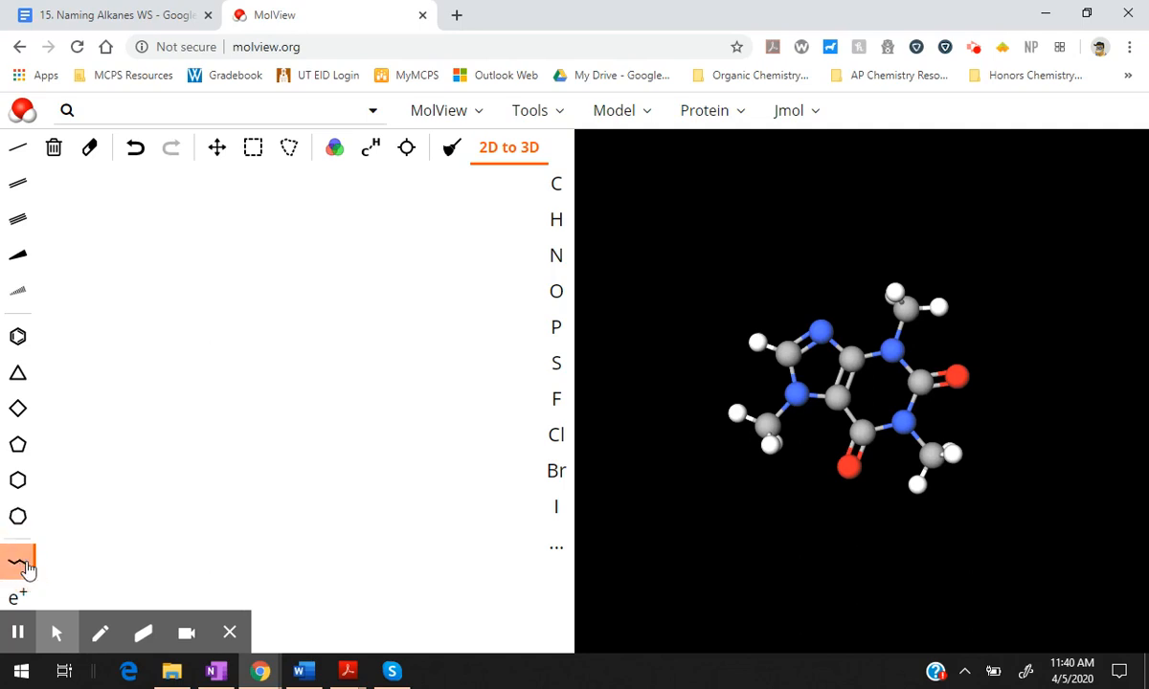
{"action": "left_click", "coordinate": [230, 332]}
{"action": "mouse_move", "coordinate": [232, 332]}
{"action": "left_mouse_down"}
{"action": "mouse_move", "coordinate": [487, 341]}
{"action": "mouse_move", "coordinate": [234, 338]}
{"action": "left_mouse_up"}
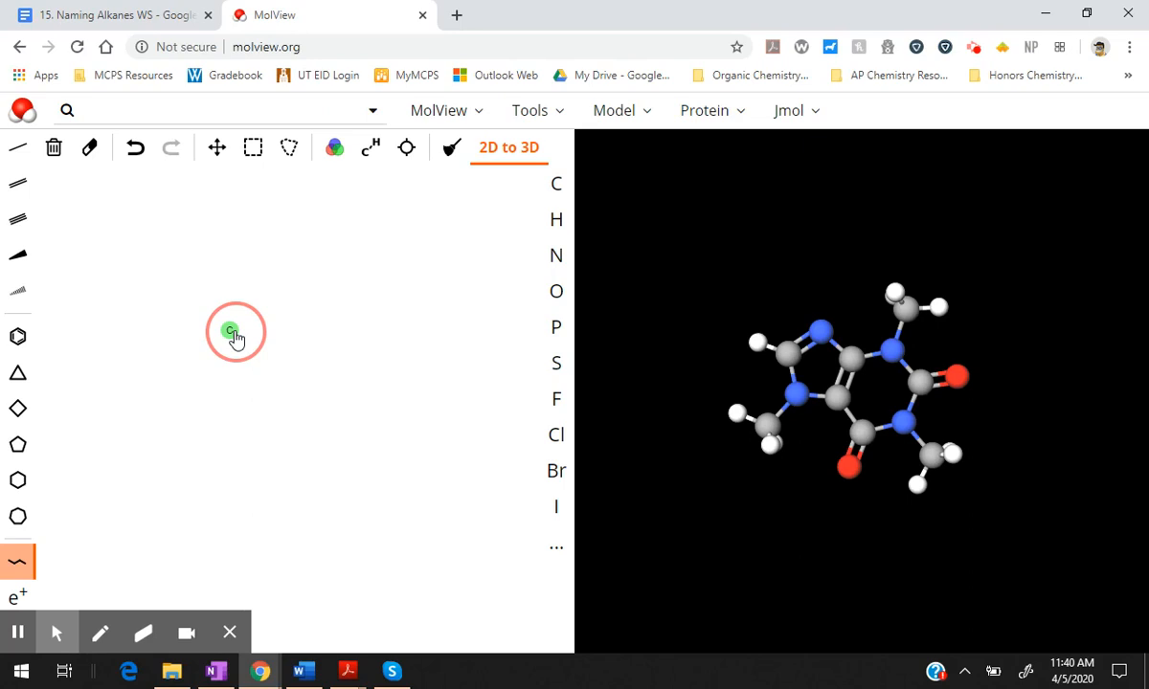
{"action": "left_click_drag", "start_coordinate": [235, 338], "coordinate": [413, 347]}
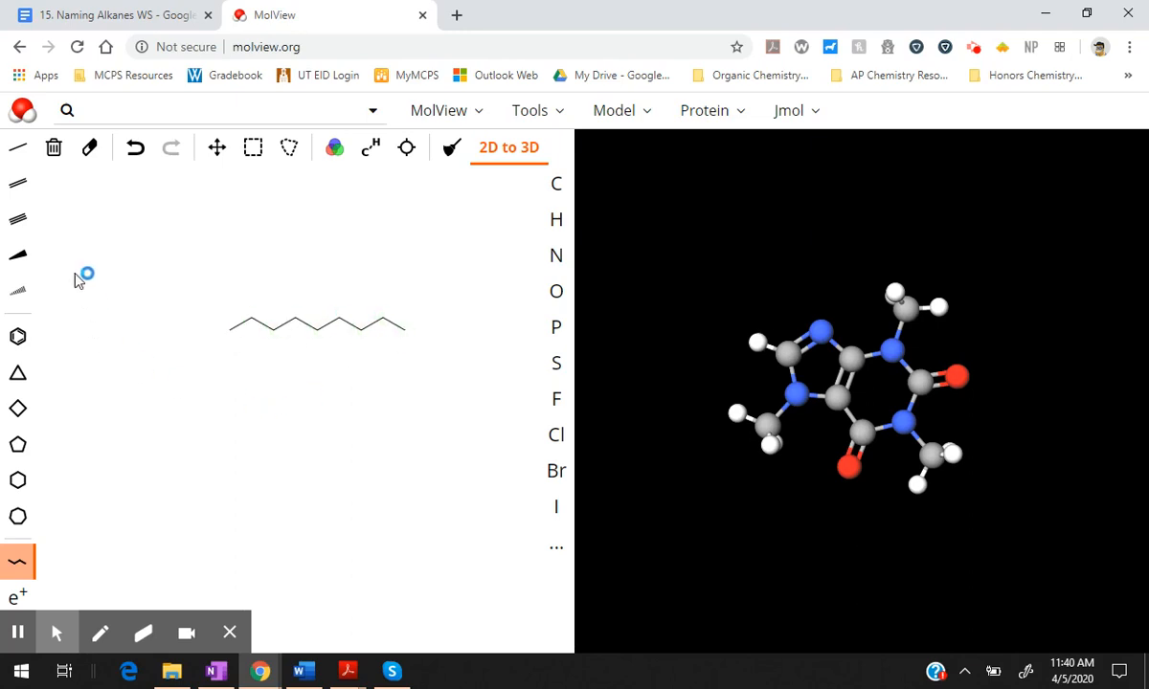
Step: Clear the 2D sketch and draw an eight-carbon chain across it with the Chain tool
{"action": "left_click", "coordinate": [53, 154]}
{"action": "left_click_drag", "start_coordinate": [156, 390], "coordinate": [471, 376]}
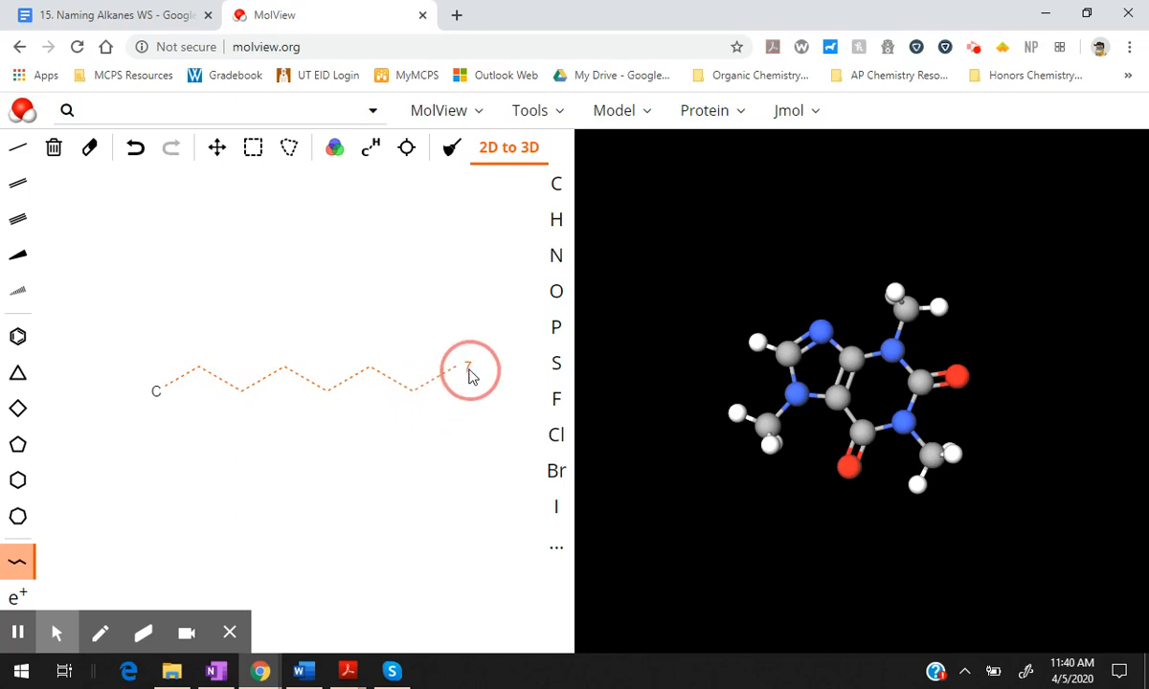
{"action": "left_click_drag", "start_coordinate": [469, 375], "coordinate": [469, 376]}
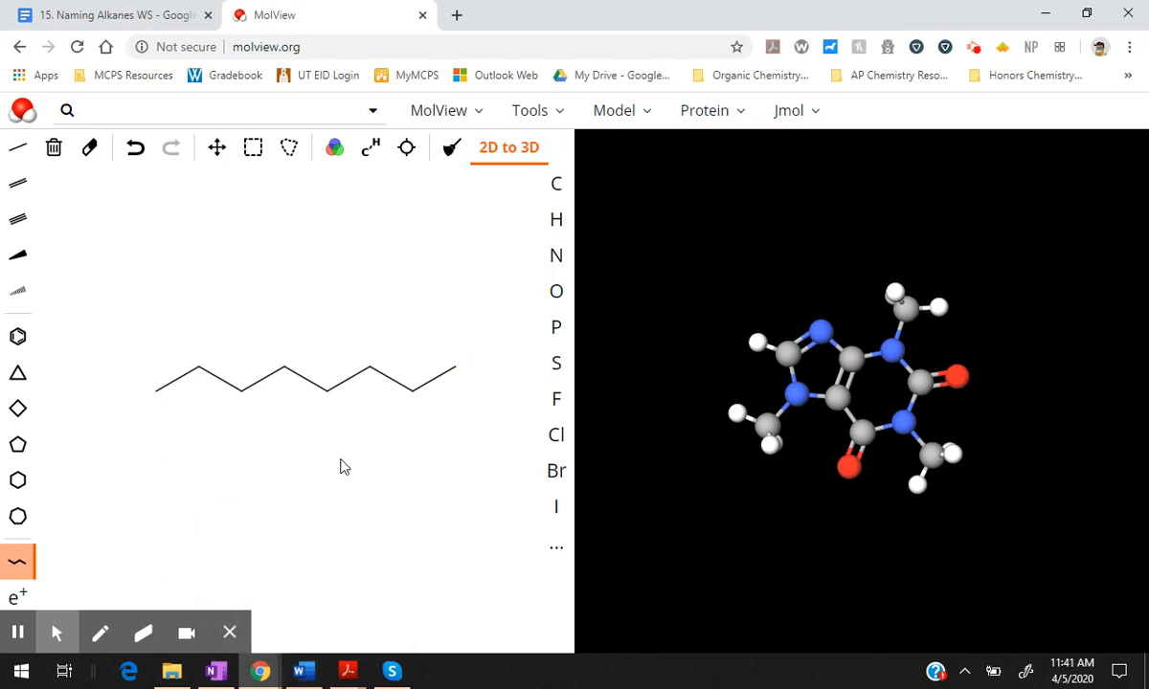
Step: Center and clean up the eight-carbon chain, switching its explicit carbon and hydrogen labels on and off before and after
{"action": "left_click", "coordinate": [372, 157]}
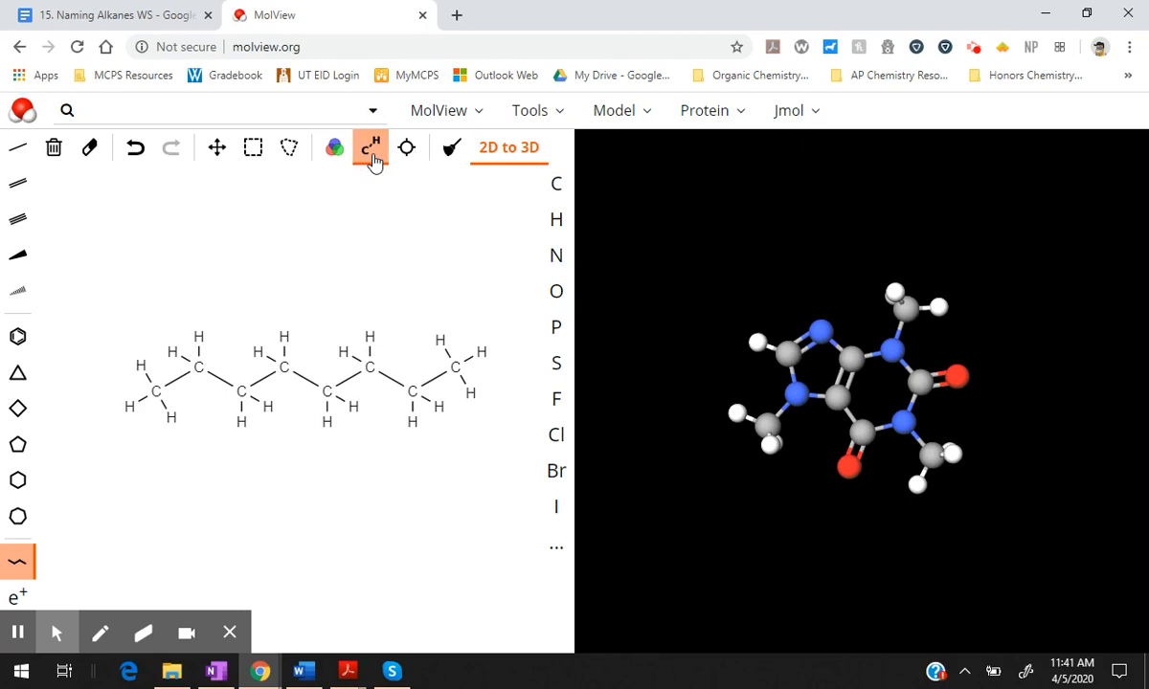
{"action": "left_click", "coordinate": [372, 157]}
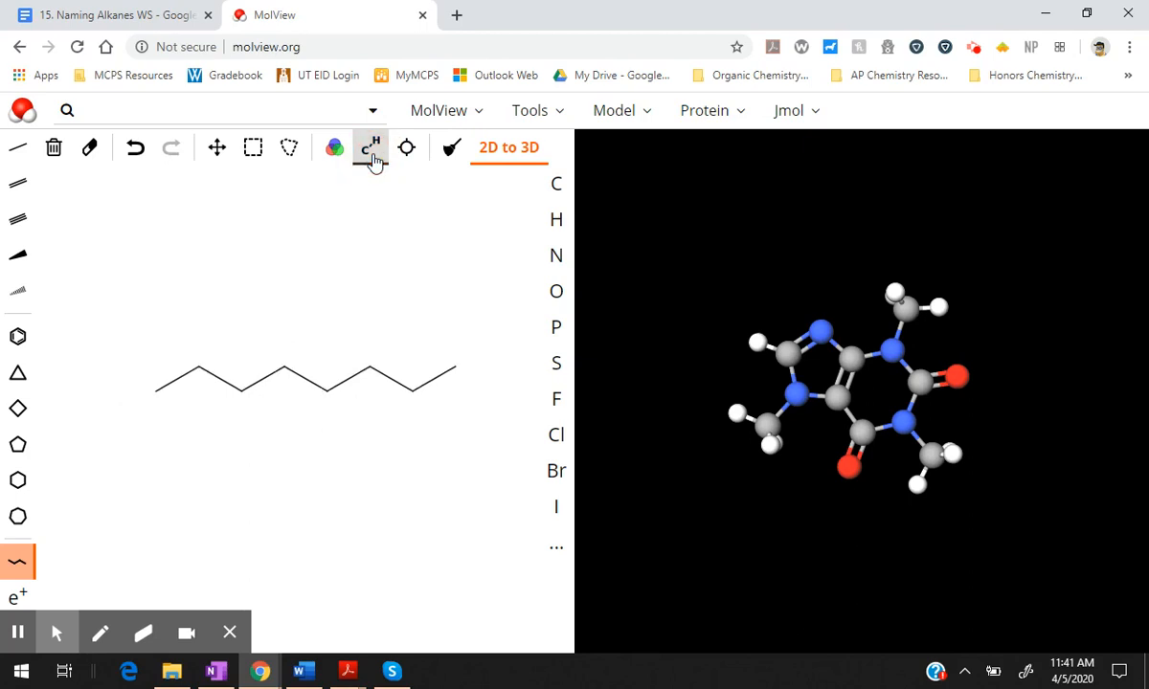
{"action": "left_click", "coordinate": [406, 148]}
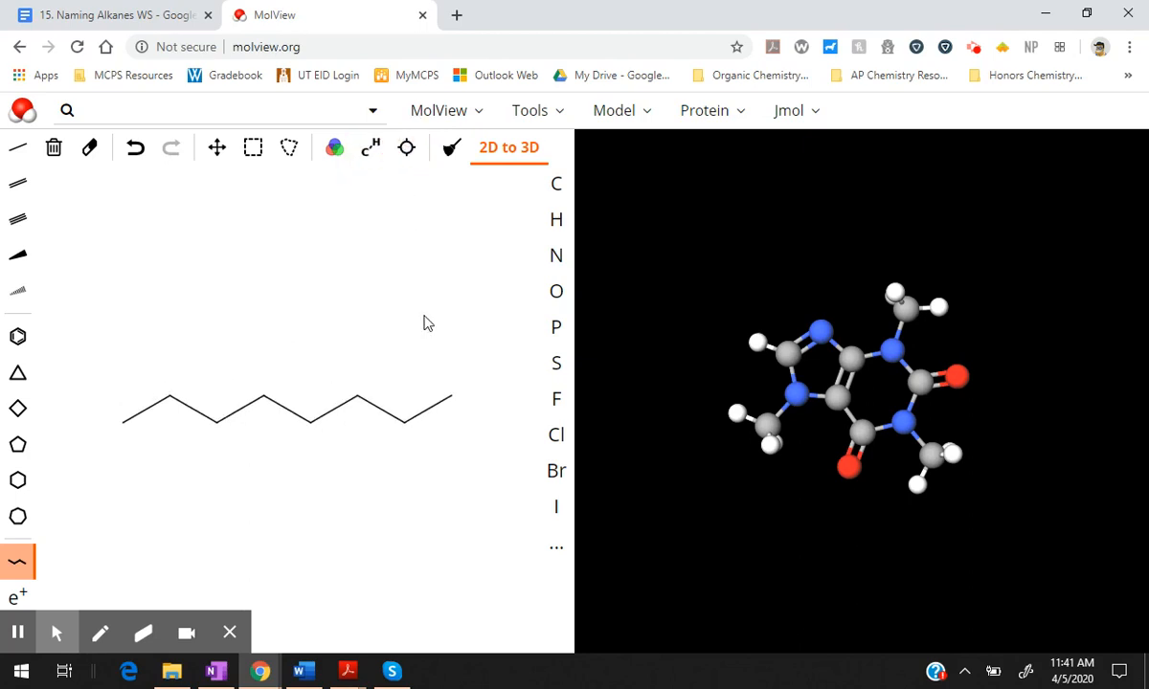
{"action": "left_click", "coordinate": [451, 149]}
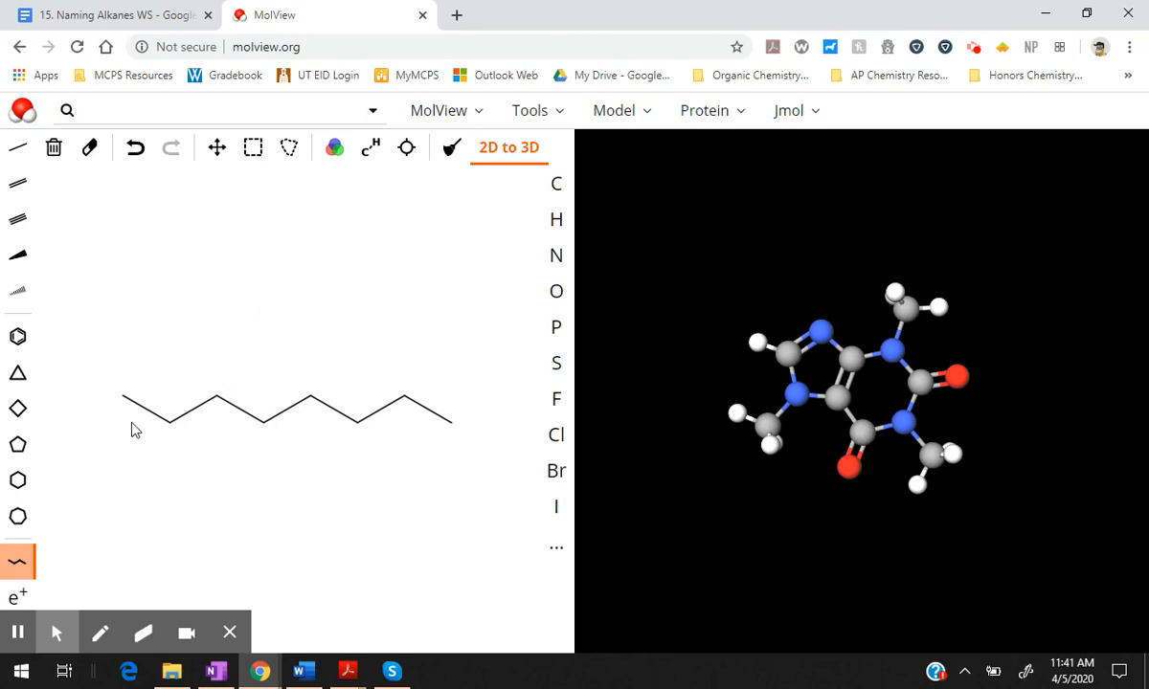
{"action": "left_click", "coordinate": [371, 151]}
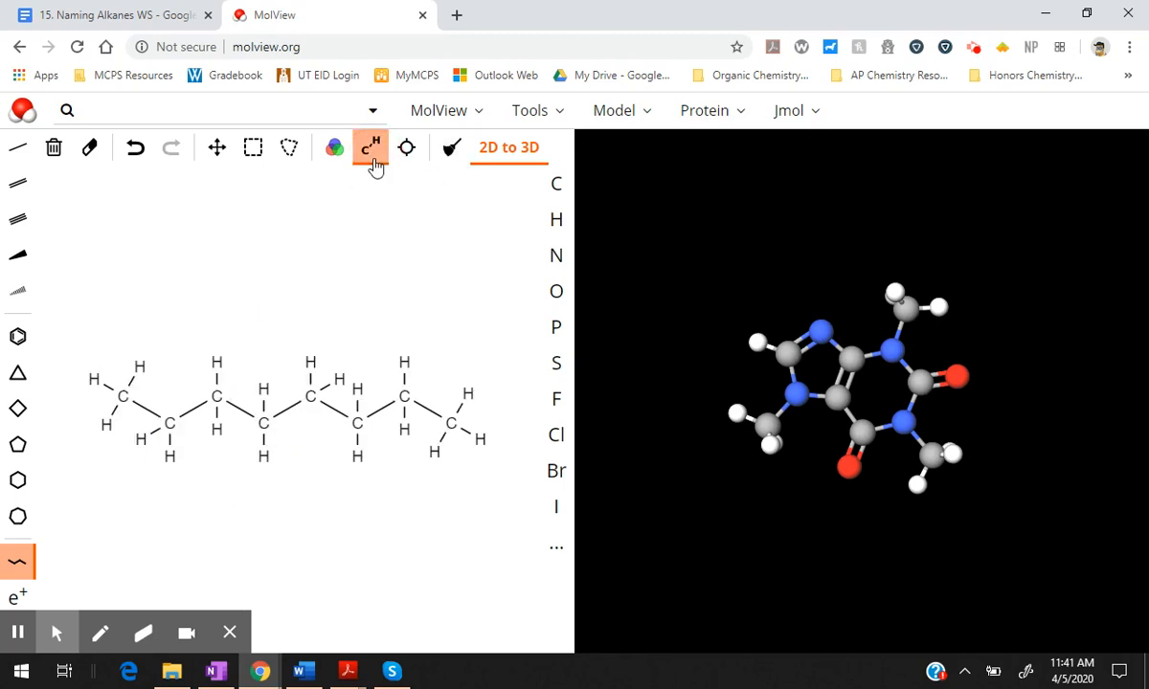
{"action": "left_click", "coordinate": [374, 163]}
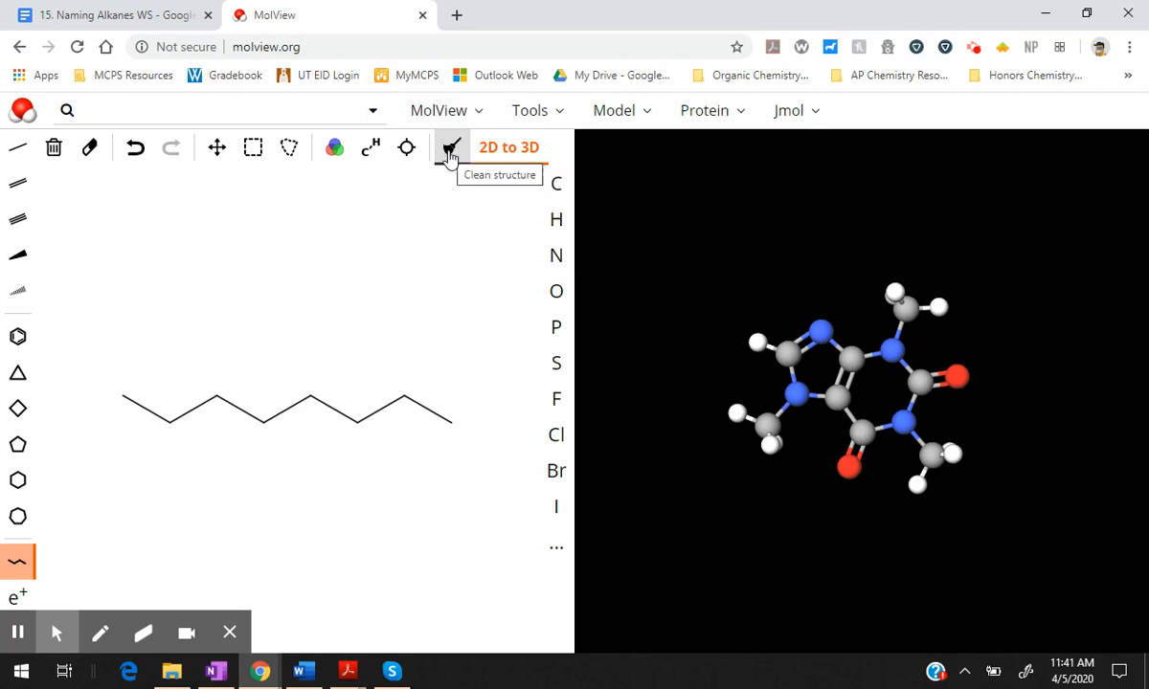
Step: Clear the 2D sketch and build an eight-carbon zigzag chain from connected single bonds
{"action": "left_click", "coordinate": [53, 148]}
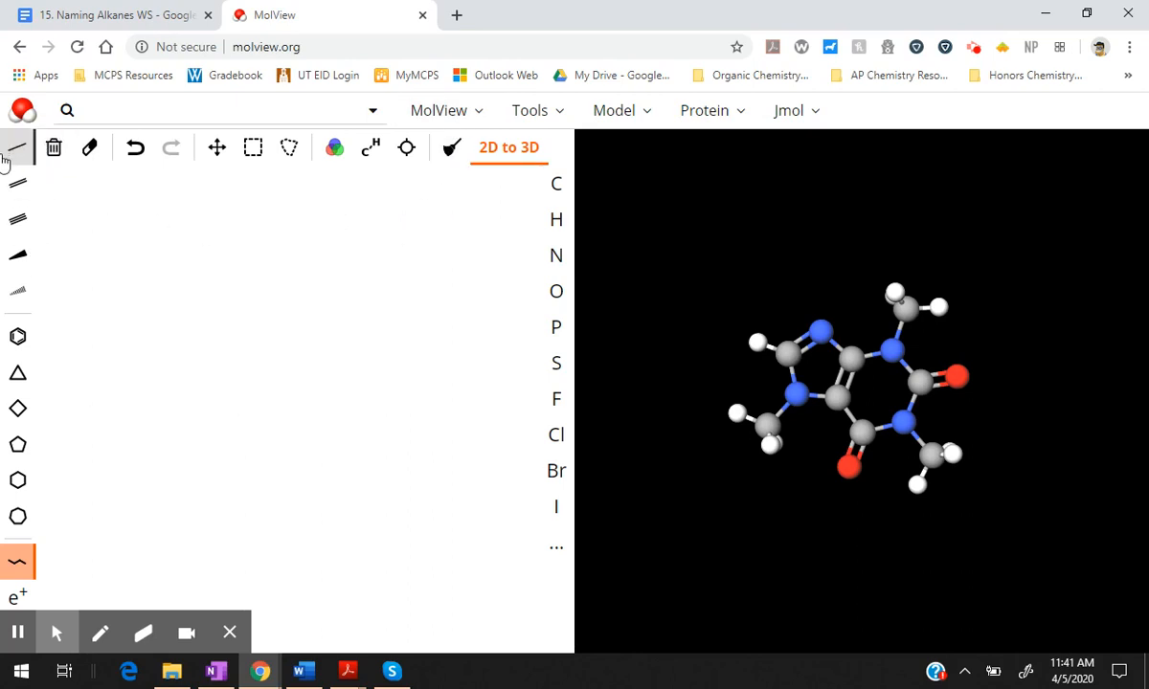
{"action": "left_click", "coordinate": [10, 153]}
{"action": "left_click", "coordinate": [122, 381]}
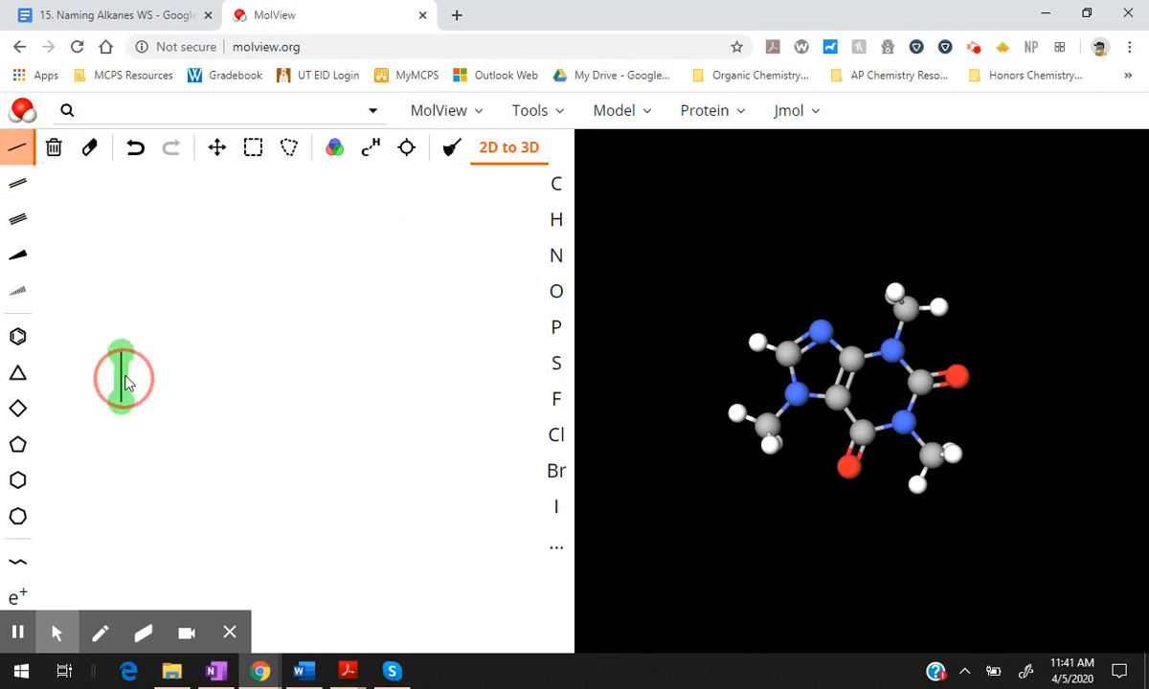
{"action": "mouse_move", "coordinate": [128, 383]}
{"action": "left_mouse_down"}
{"action": "mouse_move", "coordinate": [139, 374]}
{"action": "mouse_move", "coordinate": [136, 395]}
{"action": "mouse_move", "coordinate": [142, 372]}
{"action": "mouse_move", "coordinate": [184, 386]}
{"action": "mouse_move", "coordinate": [226, 367]}
{"action": "mouse_move", "coordinate": [265, 396]}
{"action": "mouse_move", "coordinate": [322, 370]}
{"action": "mouse_move", "coordinate": [311, 370]}
{"action": "mouse_move", "coordinate": [347, 393]}
{"action": "left_mouse_up"}
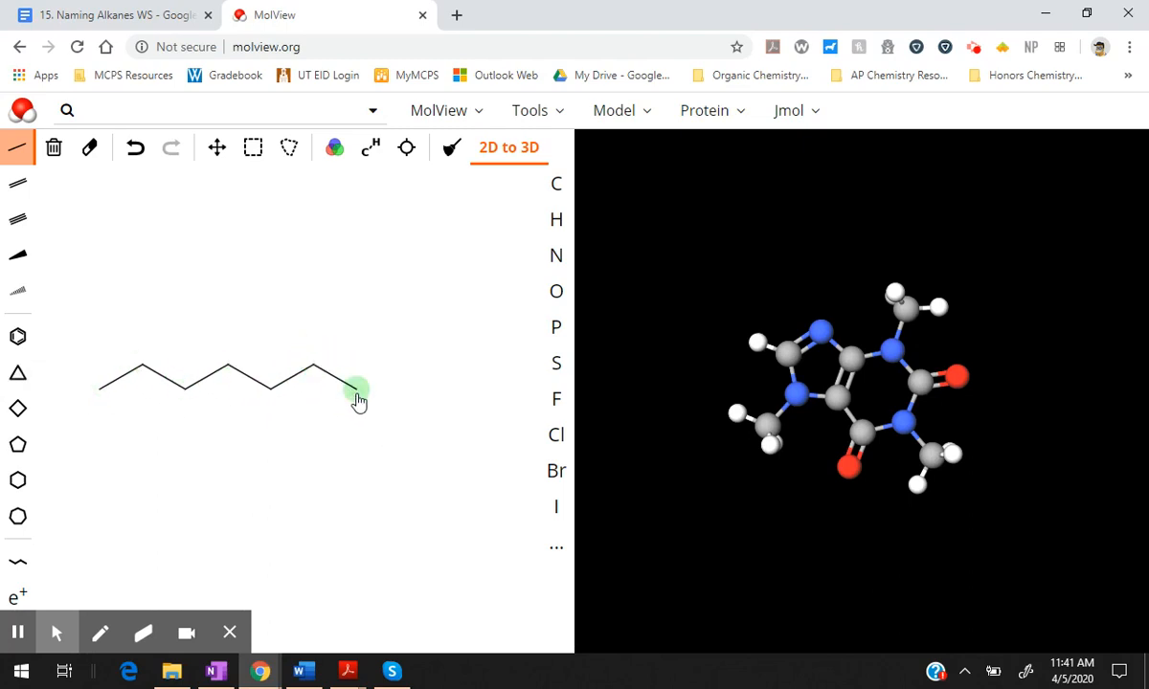
{"action": "left_click_drag", "start_coordinate": [358, 402], "coordinate": [400, 374]}
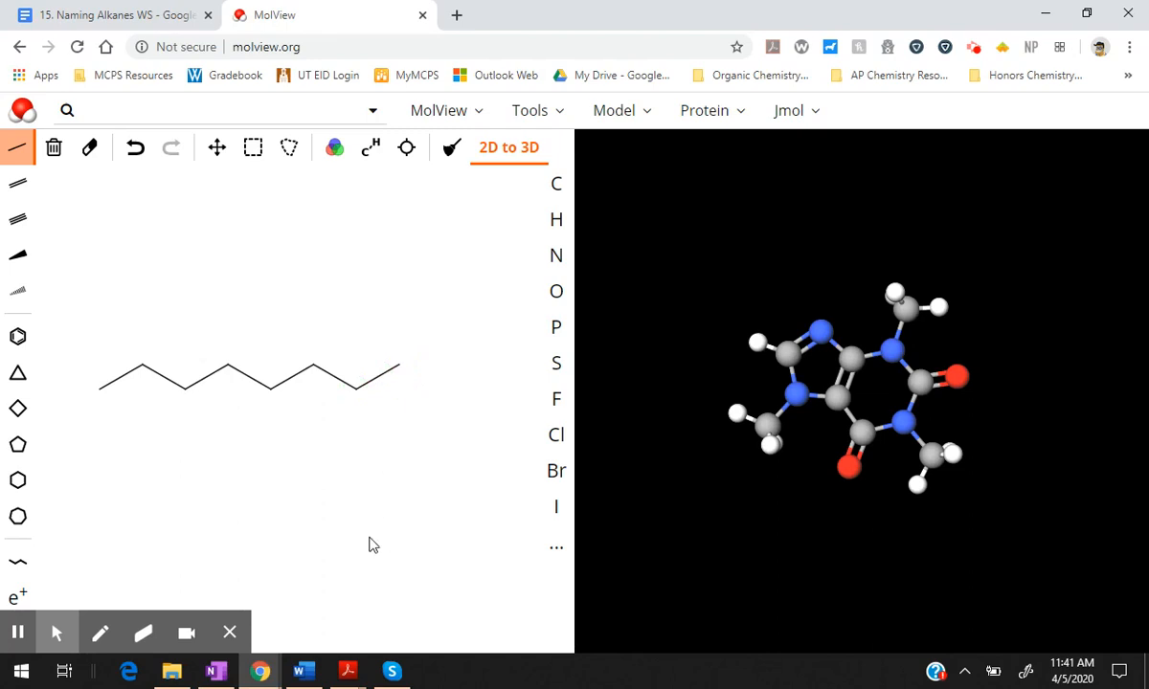
Step: Check the highlighted compound name in the Google Docs worksheet and return to MolView
{"action": "left_click", "coordinate": [122, 12]}
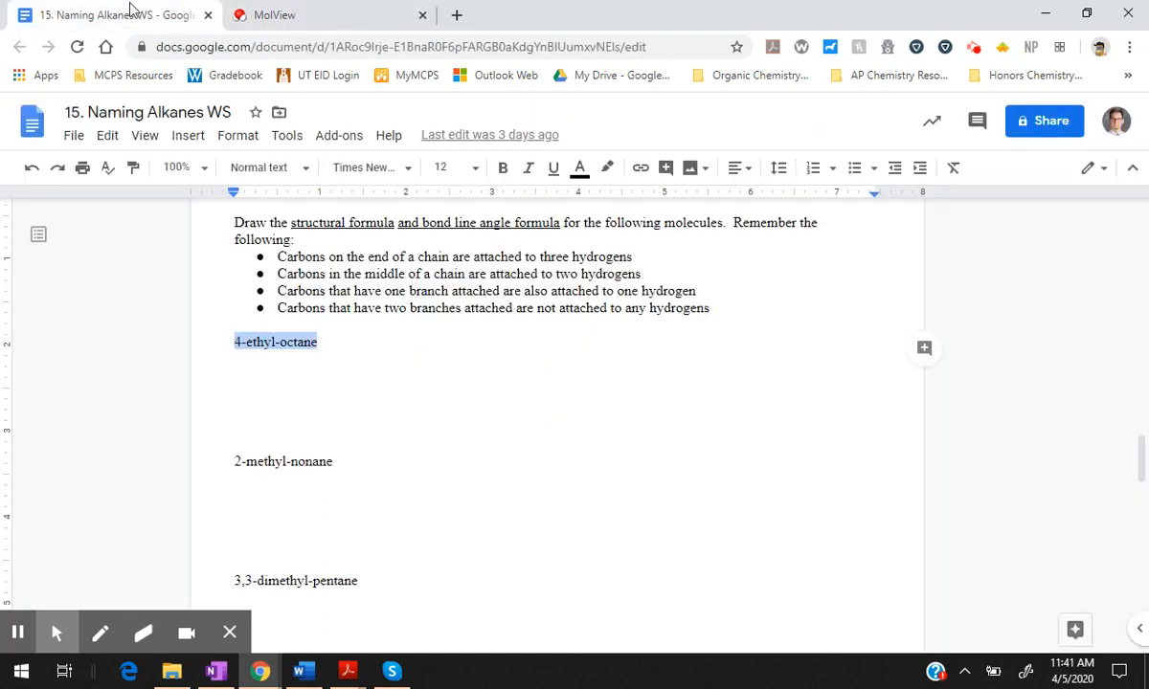
{"action": "left_click", "coordinate": [325, 10]}
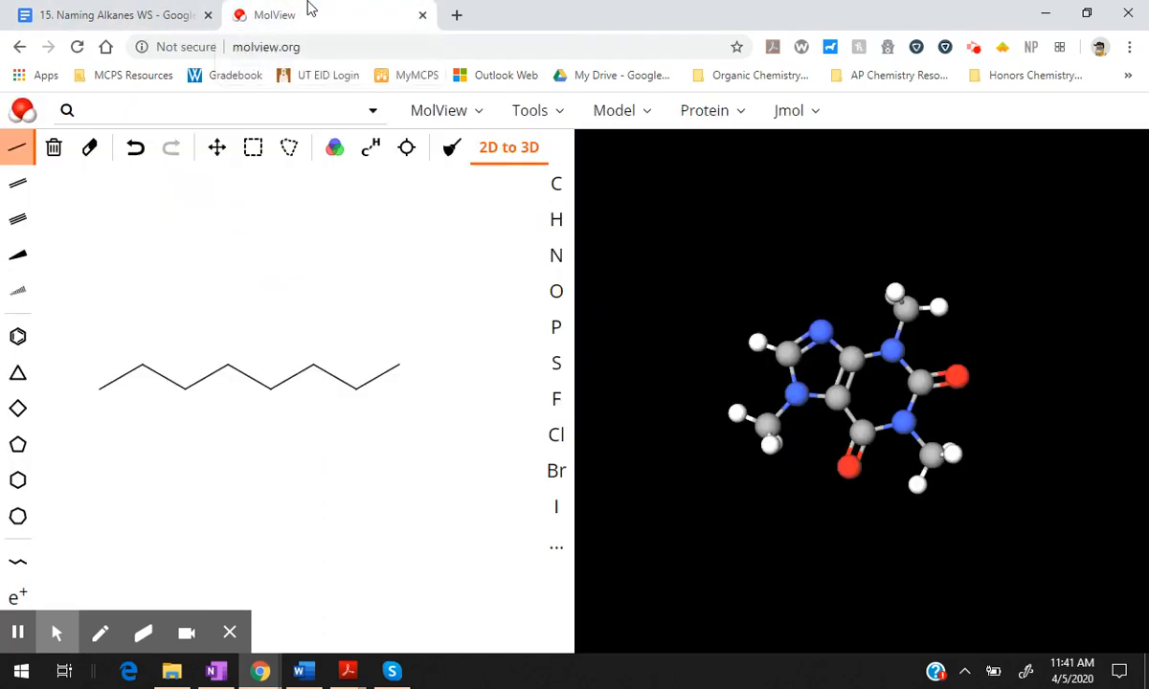
Step: Add a two-carbon ethyl branch of single bonds going up from the fourth carbon of the chain
{"action": "left_click", "coordinate": [100, 400]}
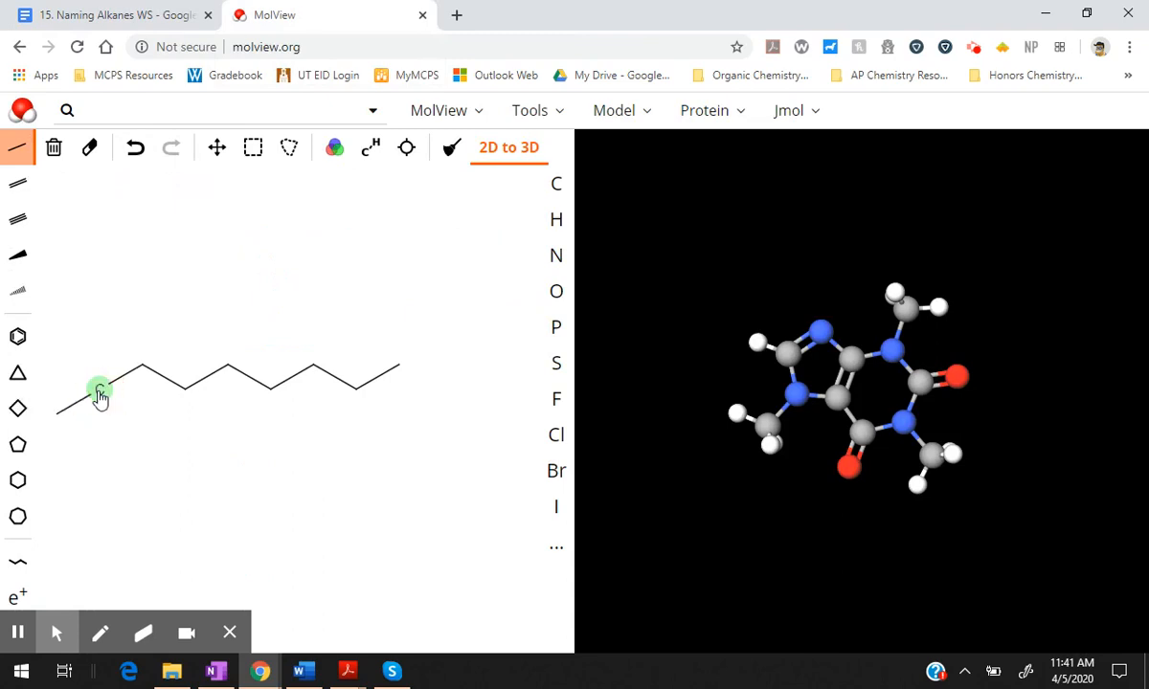
{"action": "key", "text": "ctrl+z"}
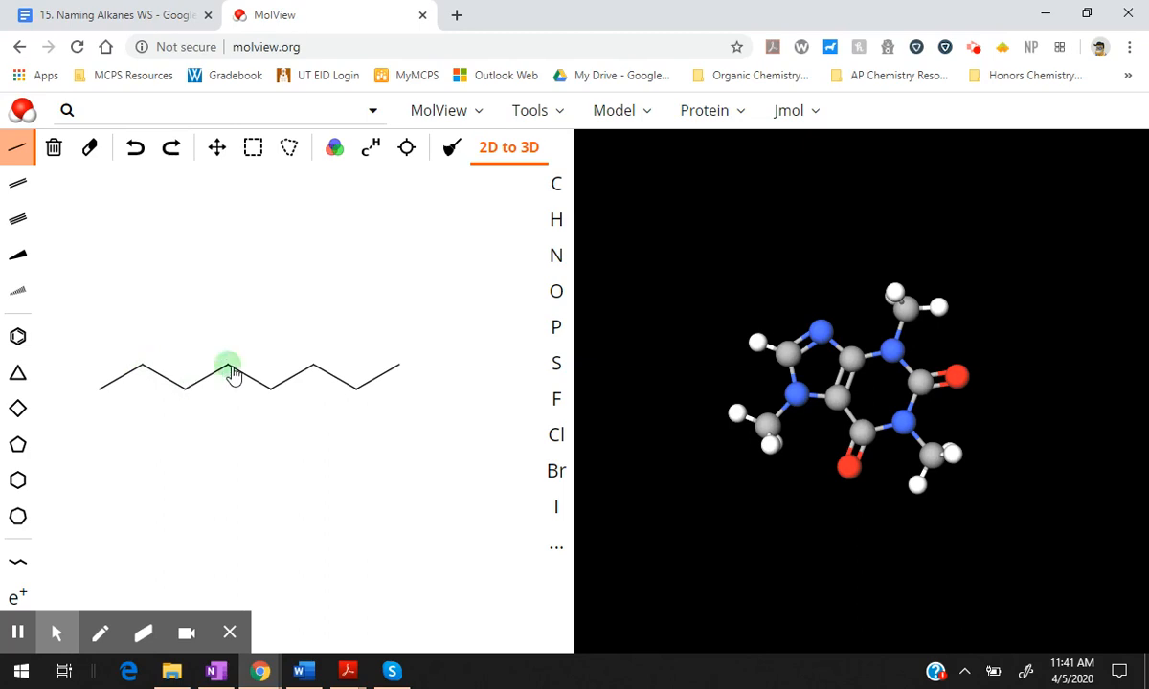
{"action": "left_click_drag", "start_coordinate": [227, 369], "coordinate": [261, 302]}
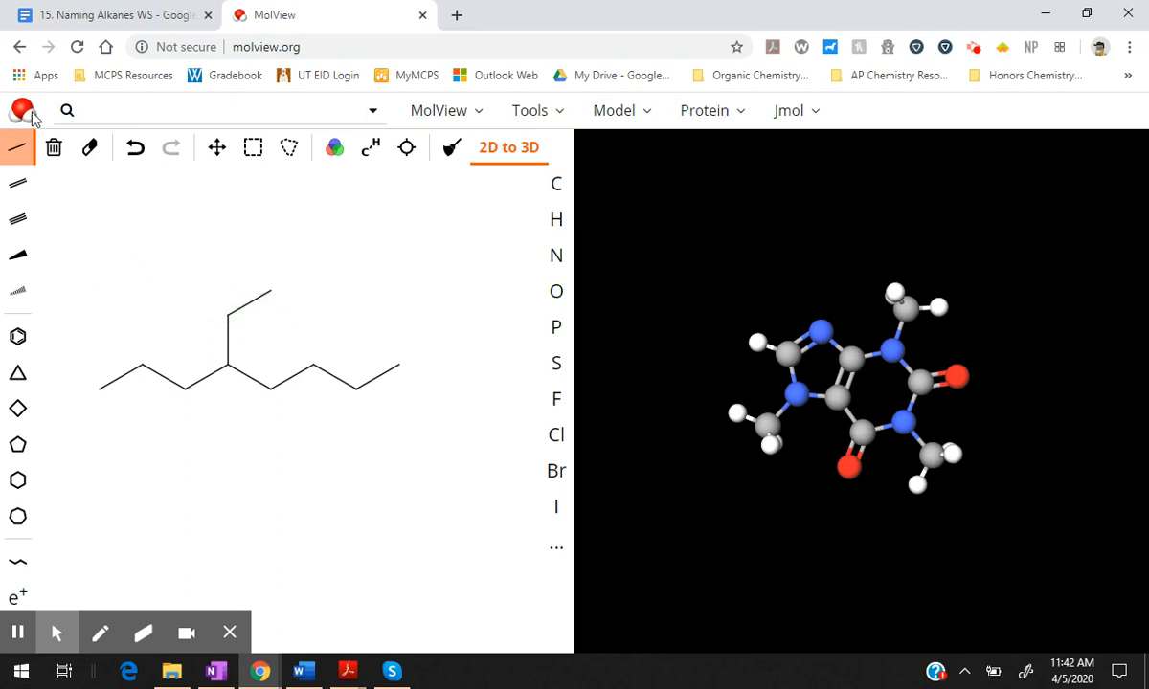
Step: Erase the outer bond of the ethyl branch and redraw it as a single bond angled toward the upper left
{"action": "left_click", "coordinate": [89, 147]}
{"action": "left_click", "coordinate": [256, 301]}
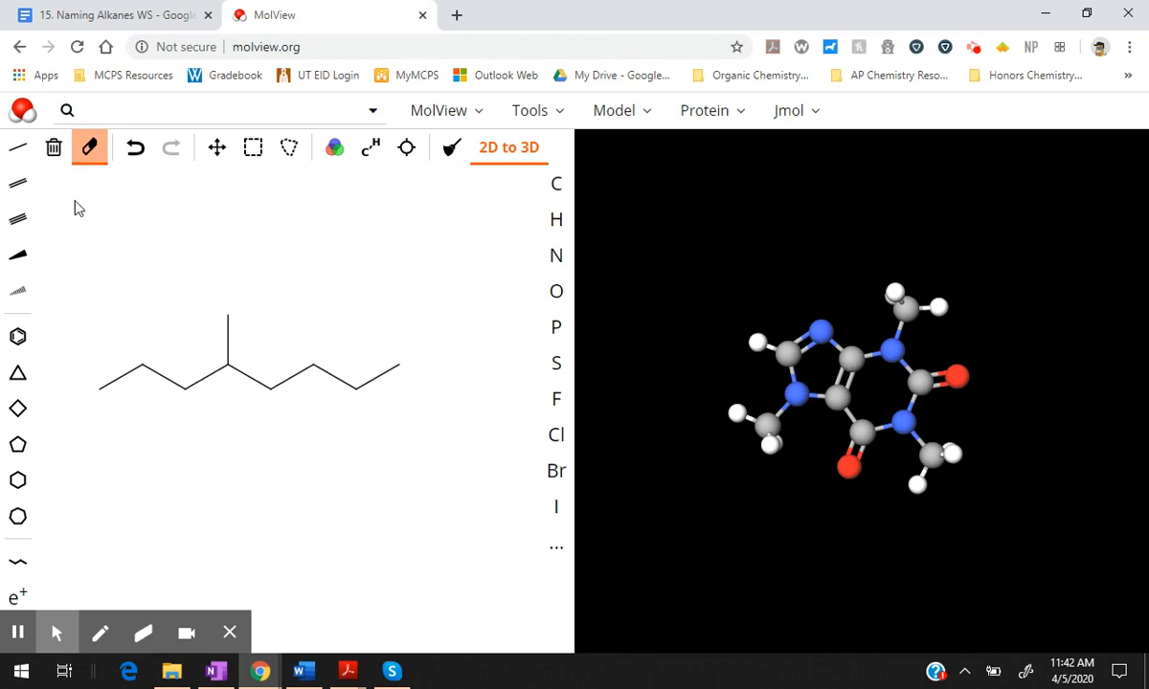
{"action": "left_click", "coordinate": [17, 147]}
{"action": "left_click_drag", "start_coordinate": [228, 314], "coordinate": [186, 291]}
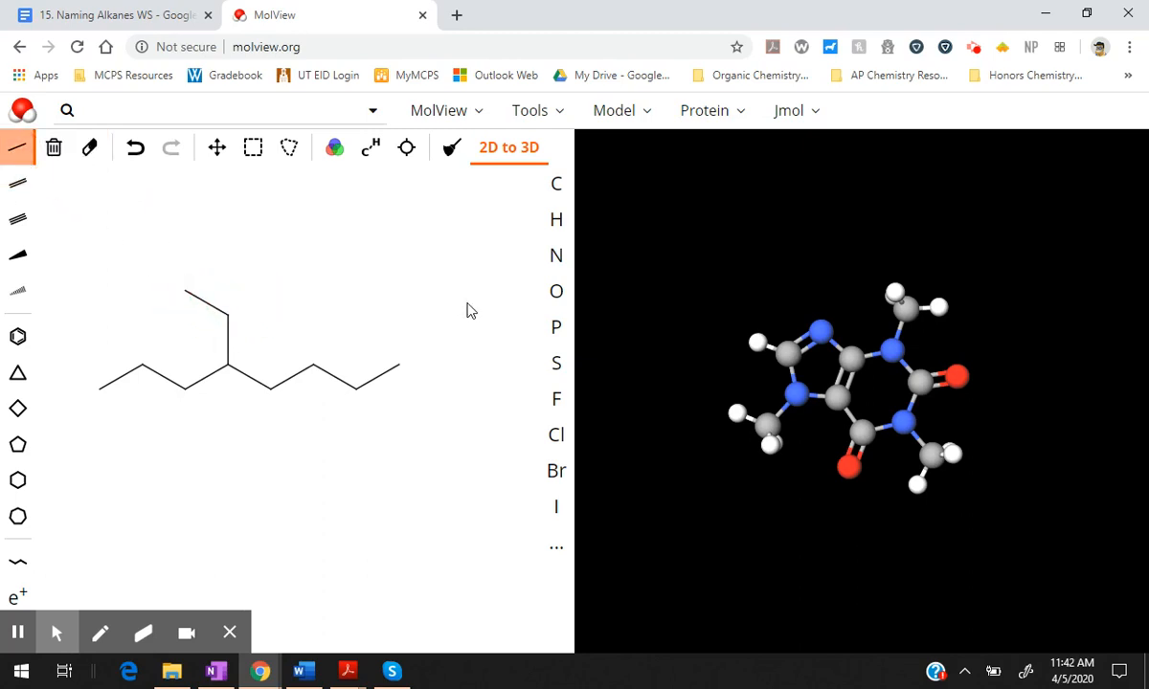
Step: Switch the explicit carbon and hydrogen labels on and off again, and clean up the structure
{"action": "left_click", "coordinate": [372, 147]}
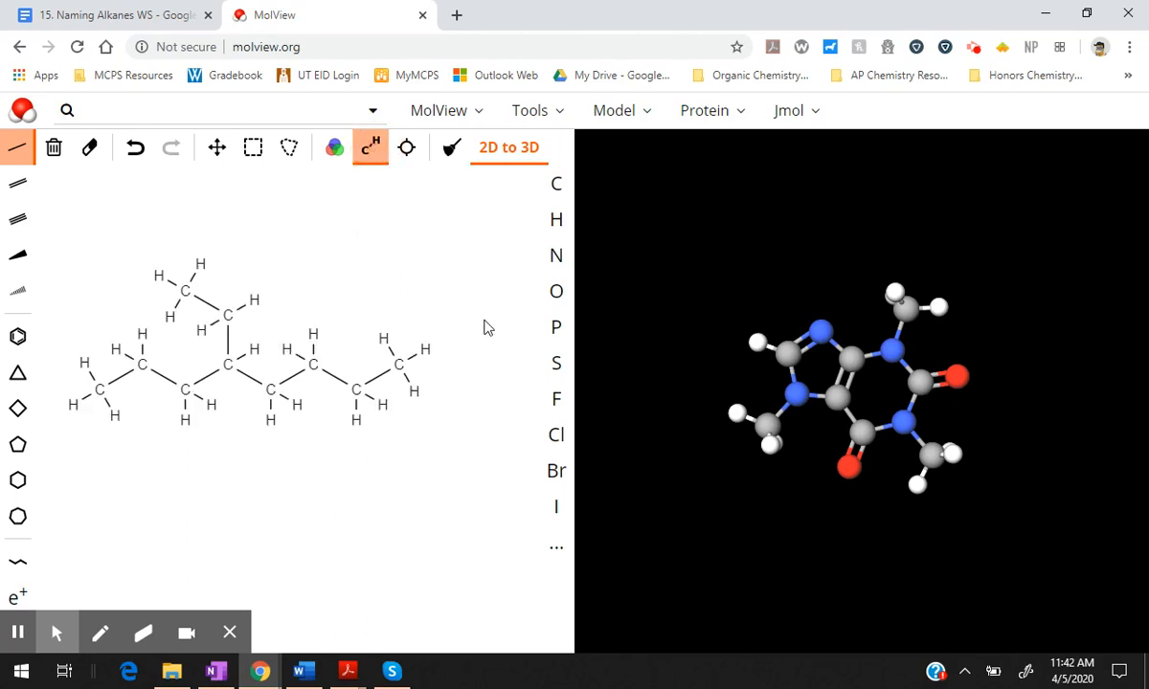
{"action": "left_click", "coordinate": [371, 148]}
{"action": "left_click", "coordinate": [446, 151]}
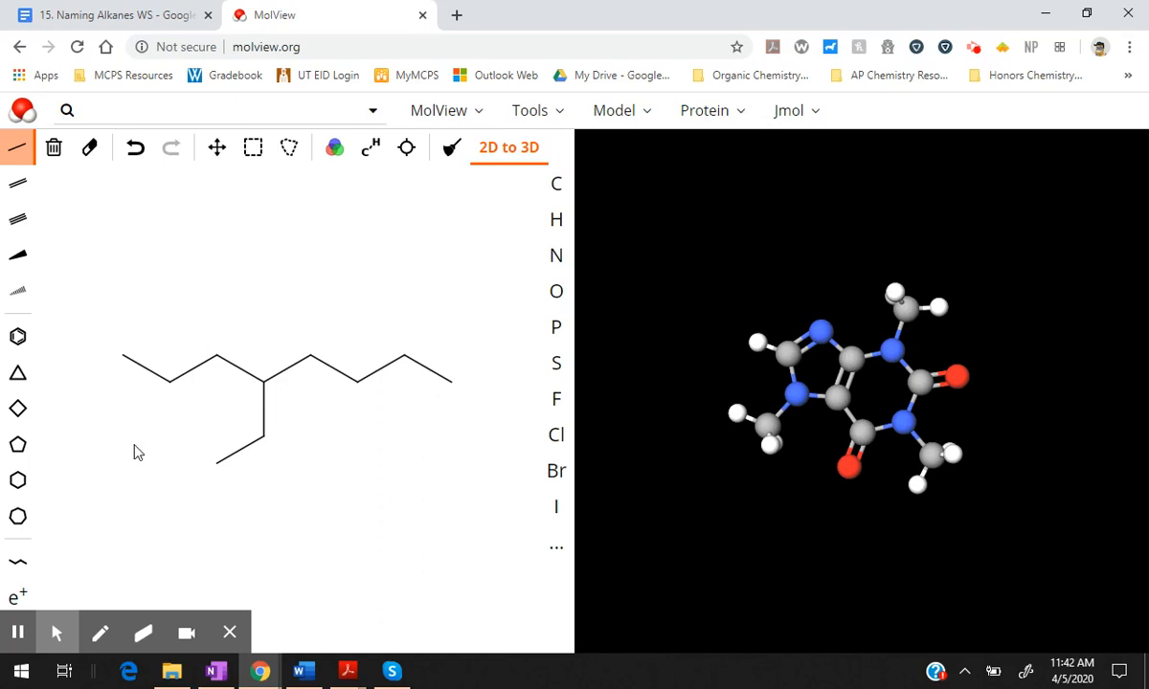
Step: Convert the 2D sketch to a 3D model, rotate the model, and dismiss the accuracy notice
{"action": "left_click", "coordinate": [510, 153]}
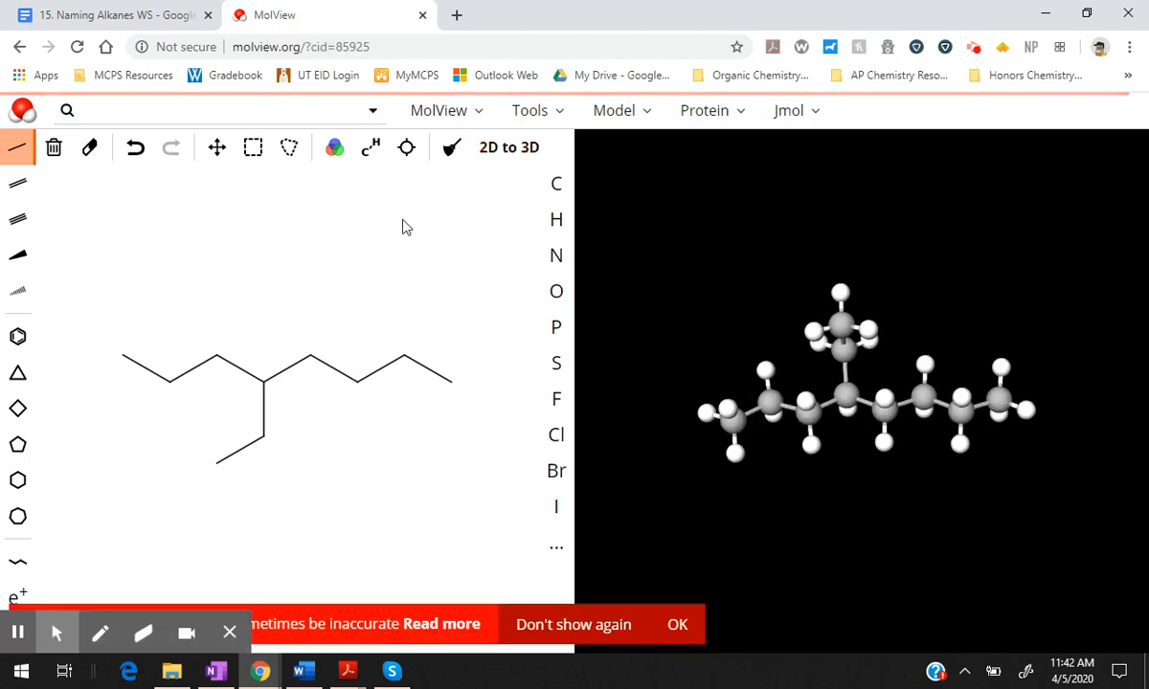
{"action": "mouse_move", "coordinate": [840, 399]}
{"action": "left_mouse_down"}
{"action": "mouse_move", "coordinate": [946, 423]}
{"action": "mouse_move", "coordinate": [1065, 407]}
{"action": "mouse_move", "coordinate": [1097, 392]}
{"action": "mouse_move", "coordinate": [1089, 344]}
{"action": "mouse_move", "coordinate": [830, 374]}
{"action": "mouse_move", "coordinate": [927, 345]}
{"action": "mouse_move", "coordinate": [980, 361]}
{"action": "mouse_move", "coordinate": [835, 392]}
{"action": "mouse_move", "coordinate": [916, 440]}
{"action": "mouse_move", "coordinate": [1035, 449]}
{"action": "mouse_move", "coordinate": [846, 415]}
{"action": "mouse_move", "coordinate": [903, 457]}
{"action": "mouse_move", "coordinate": [847, 418]}
{"action": "left_mouse_up"}
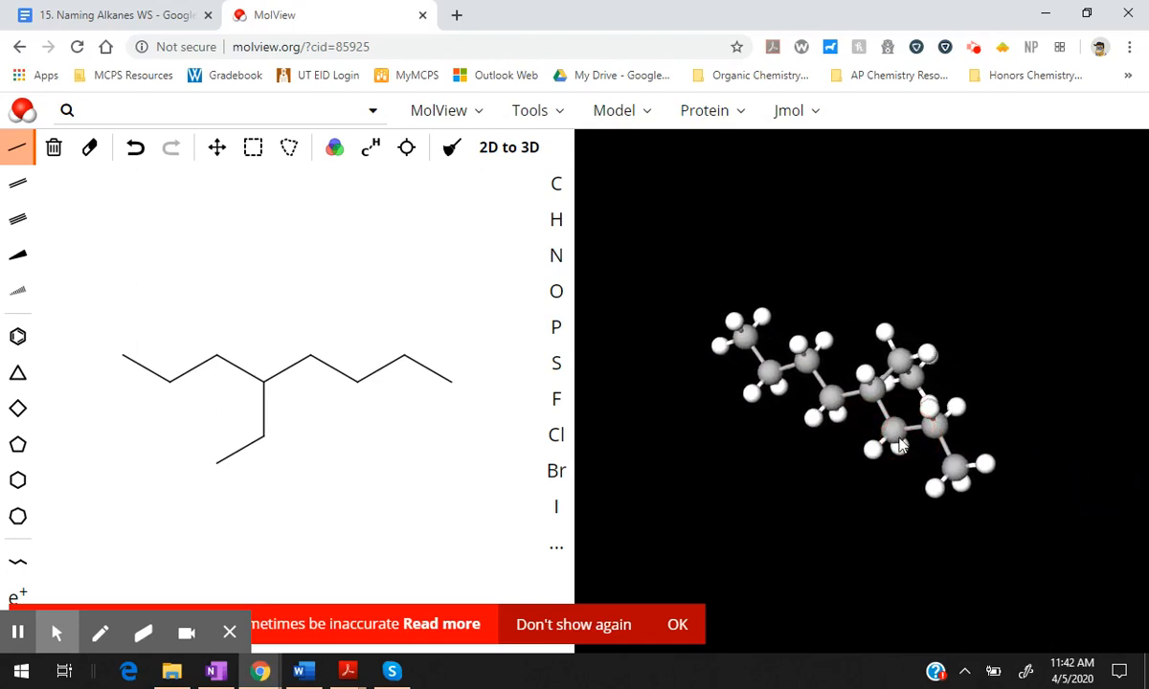
{"action": "left_click", "coordinate": [681, 634]}
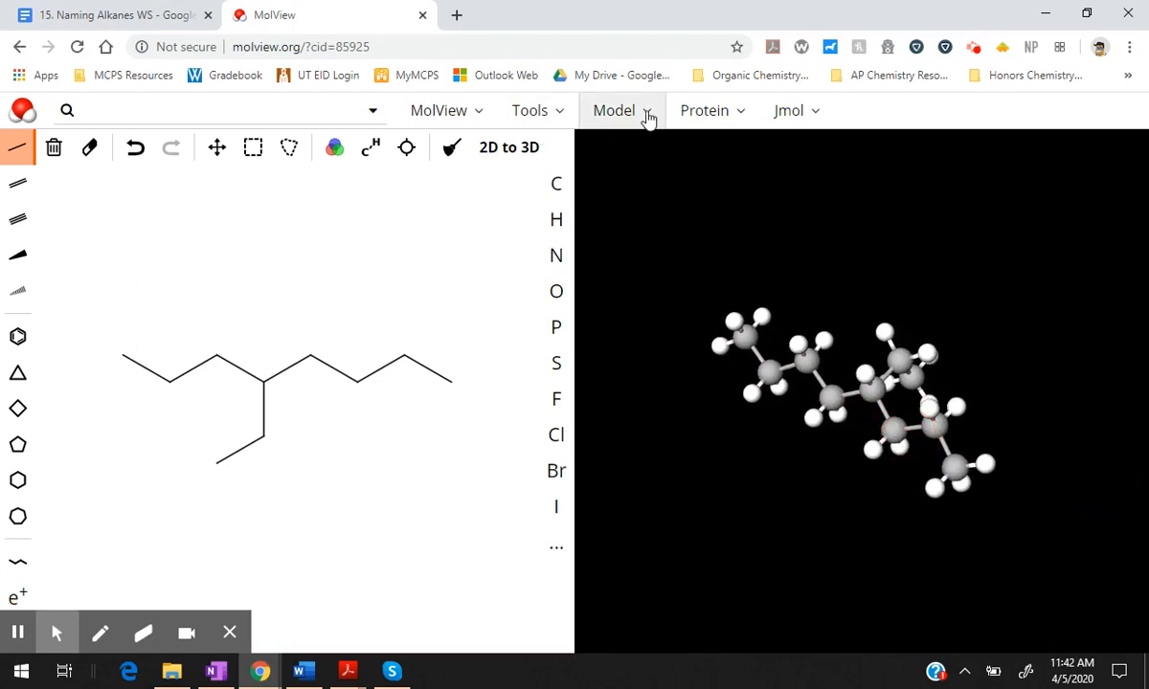
Step: Export the structural formula as a PNG image named 4-ethyl-octane in the Polarity & IMFs Unit folder
{"action": "left_click", "coordinate": [559, 114]}
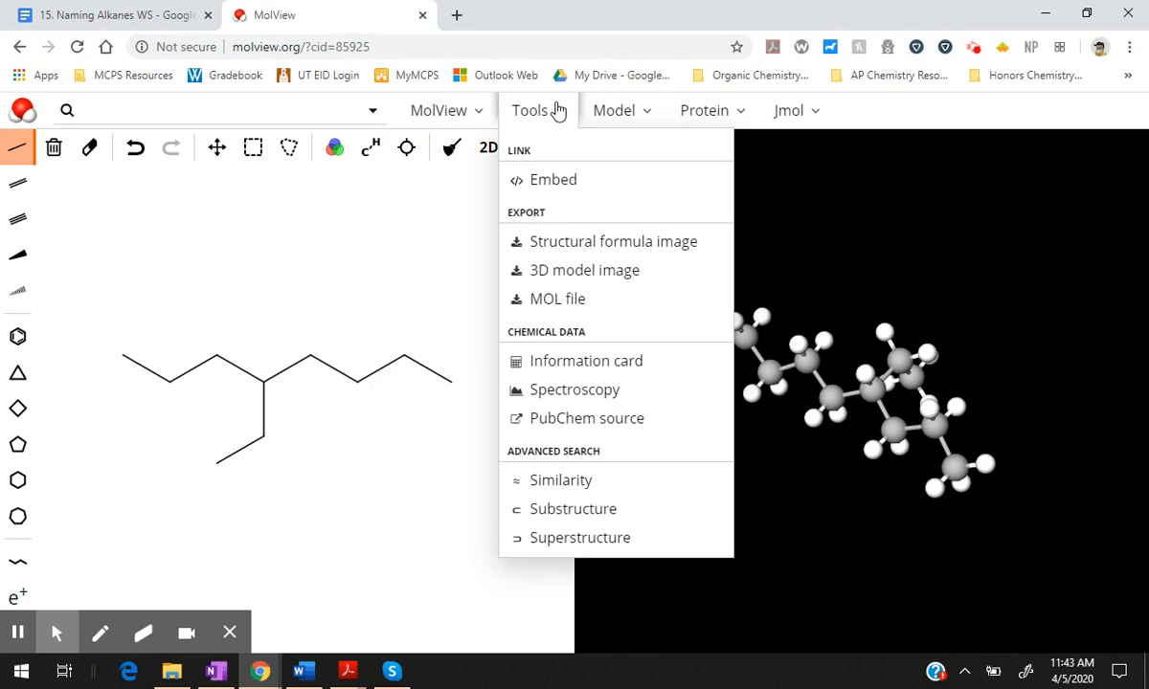
{"action": "left_click", "coordinate": [593, 251]}
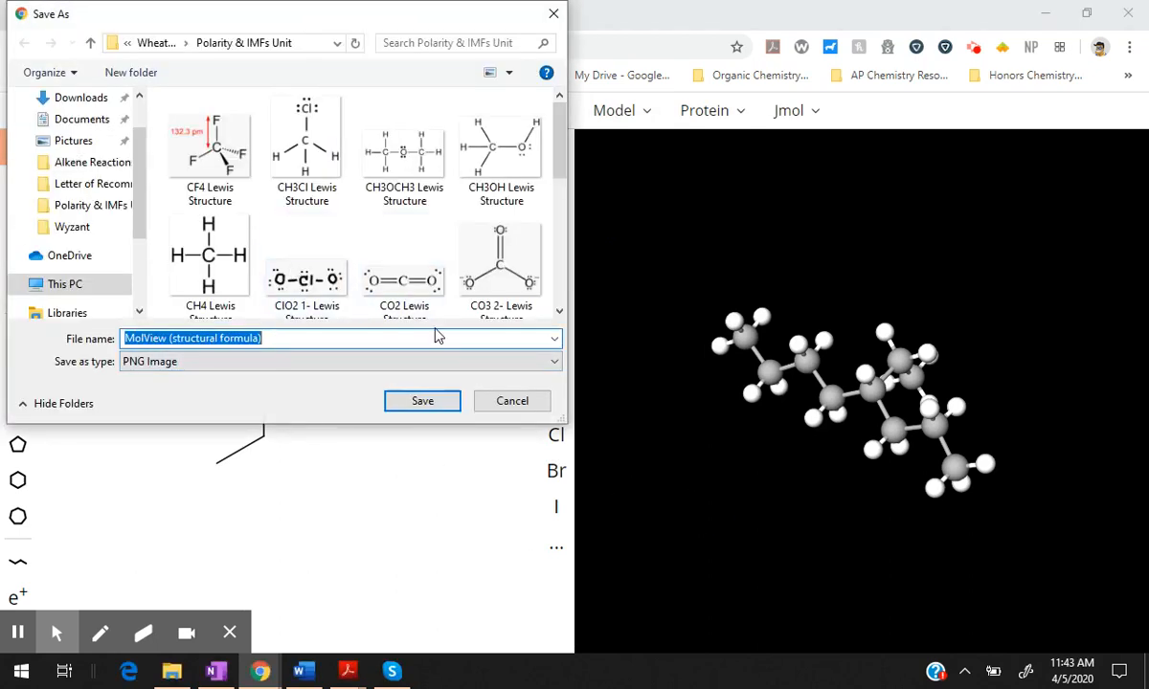
{"action": "type", "text": "4-ethyl-octane"}
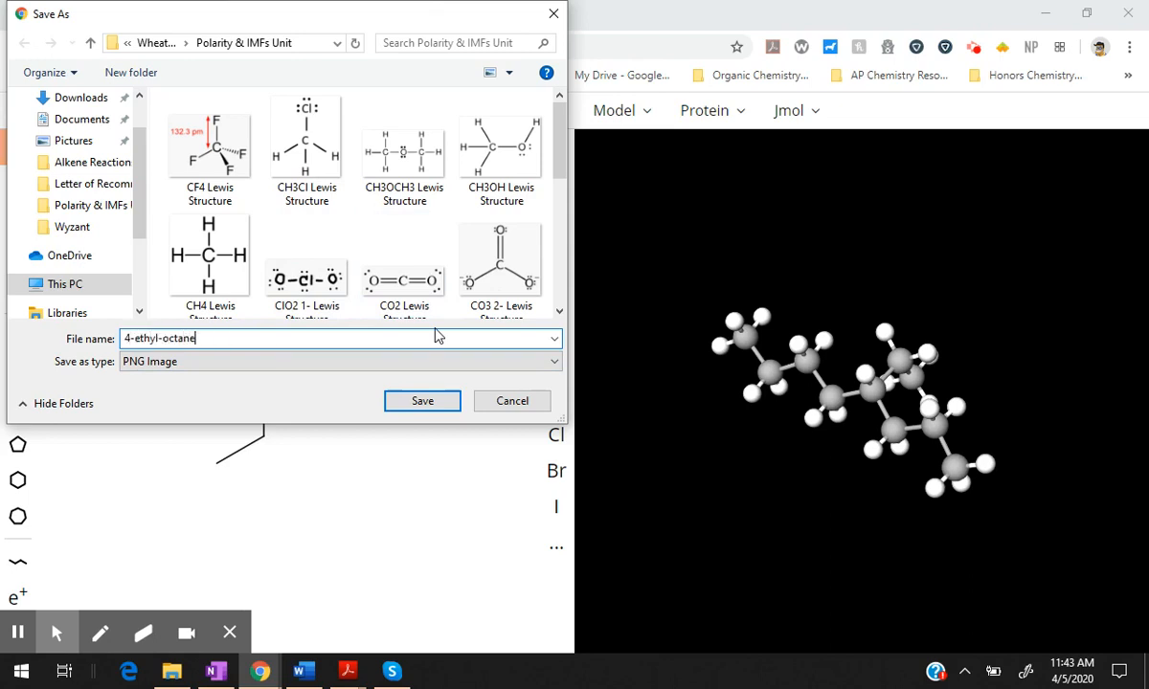
{"action": "key", "text": "Return"}
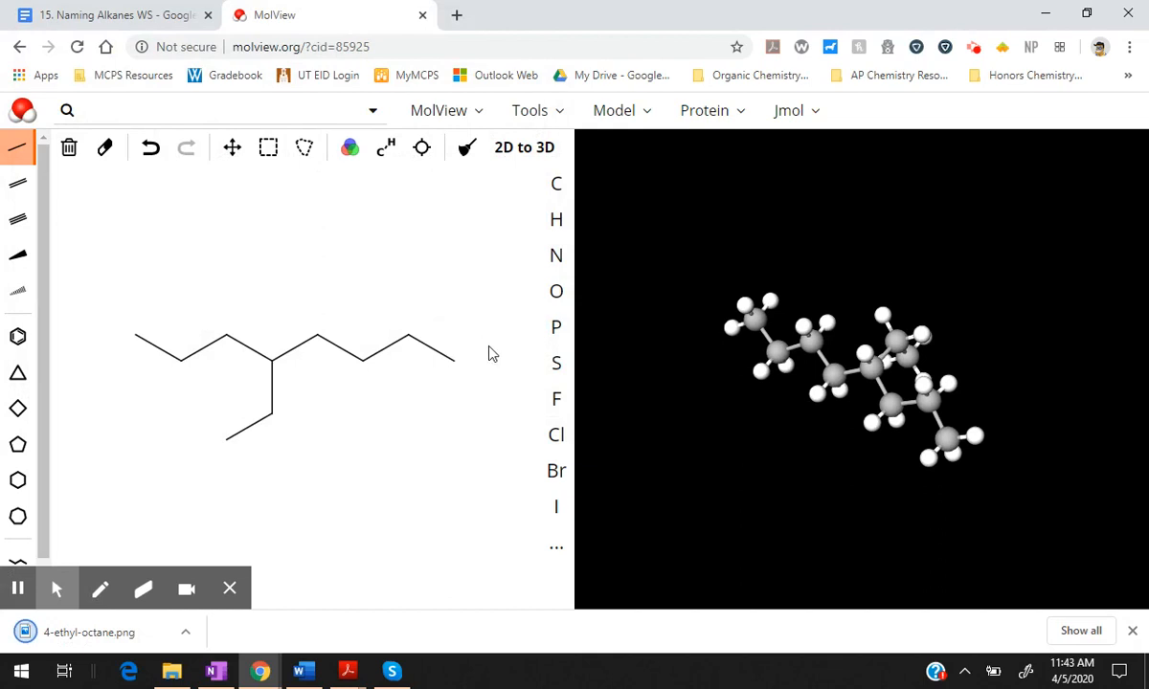
Step: Switch to the Google Docs worksheet and insert the 4-ethyl-octane image from the Polarity & IMFs Unit folder below the 4-ethyl-octane heading
{"action": "key", "text": "ctrl+Tab"}
{"action": "left_click", "coordinate": [289, 376]}
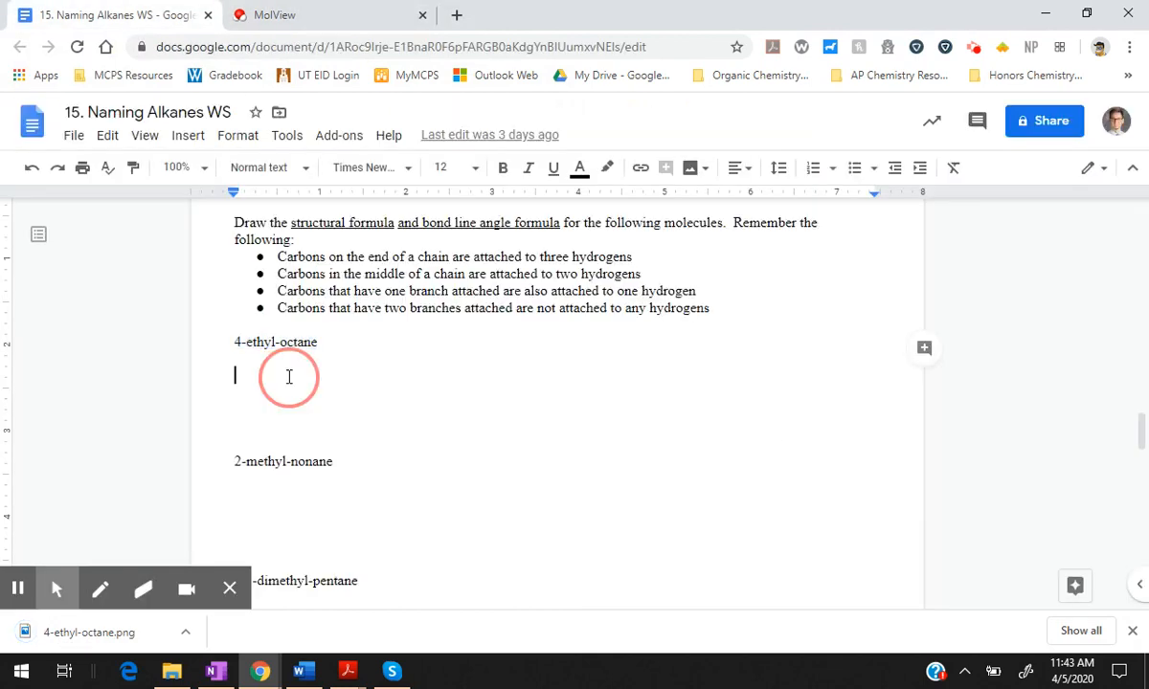
{"action": "left_click", "coordinate": [188, 135]}
{"action": "mouse_move", "coordinate": [220, 144]}
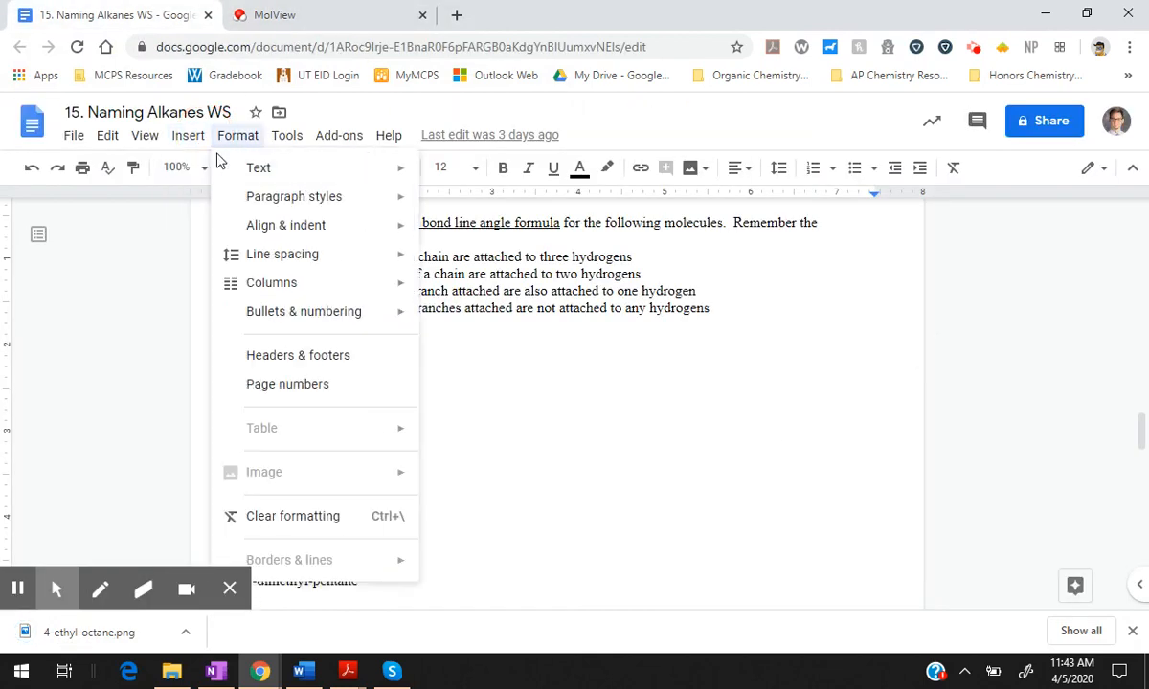
{"action": "mouse_move", "coordinate": [180, 143]}
{"action": "mouse_move", "coordinate": [335, 172]}
{"action": "left_click", "coordinate": [414, 175]}
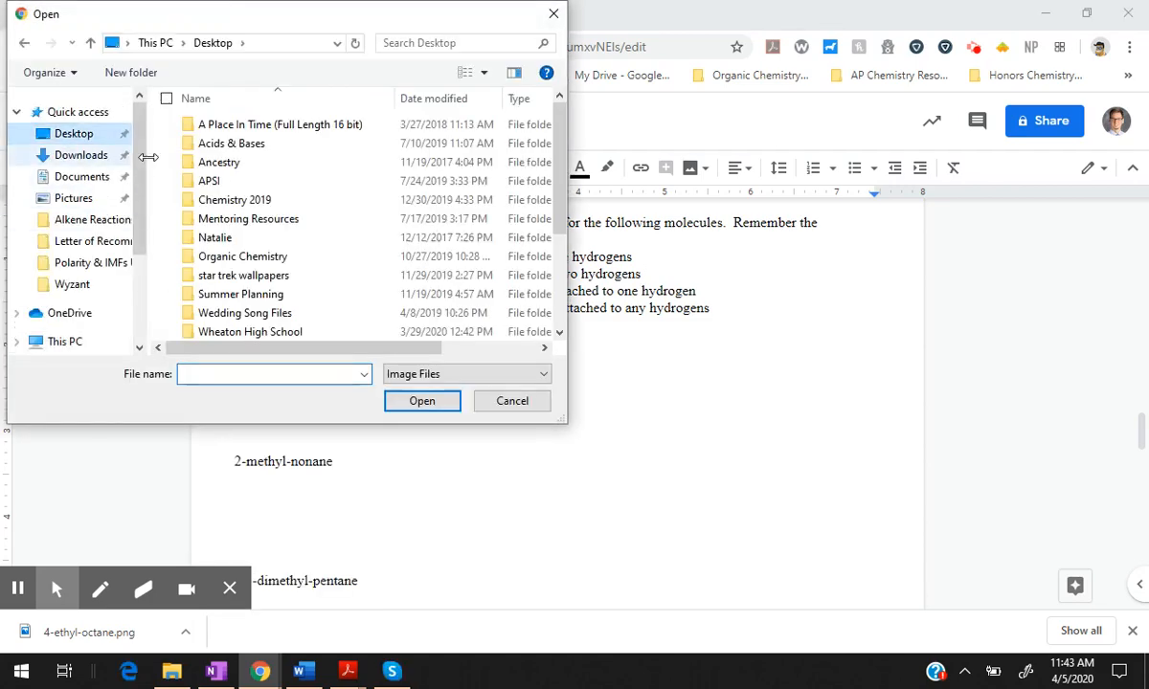
{"action": "scroll", "coordinate": [316, 201], "scroll_direction": "down", "scroll_amount": 2}
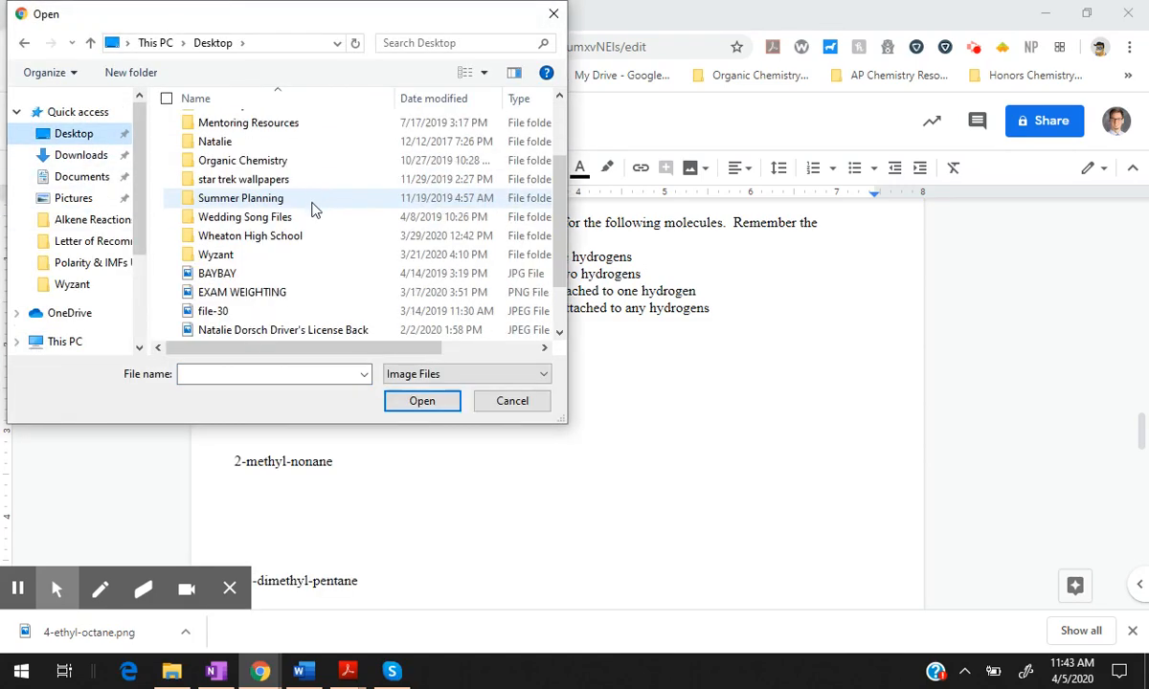
{"action": "double_click", "coordinate": [293, 235]}
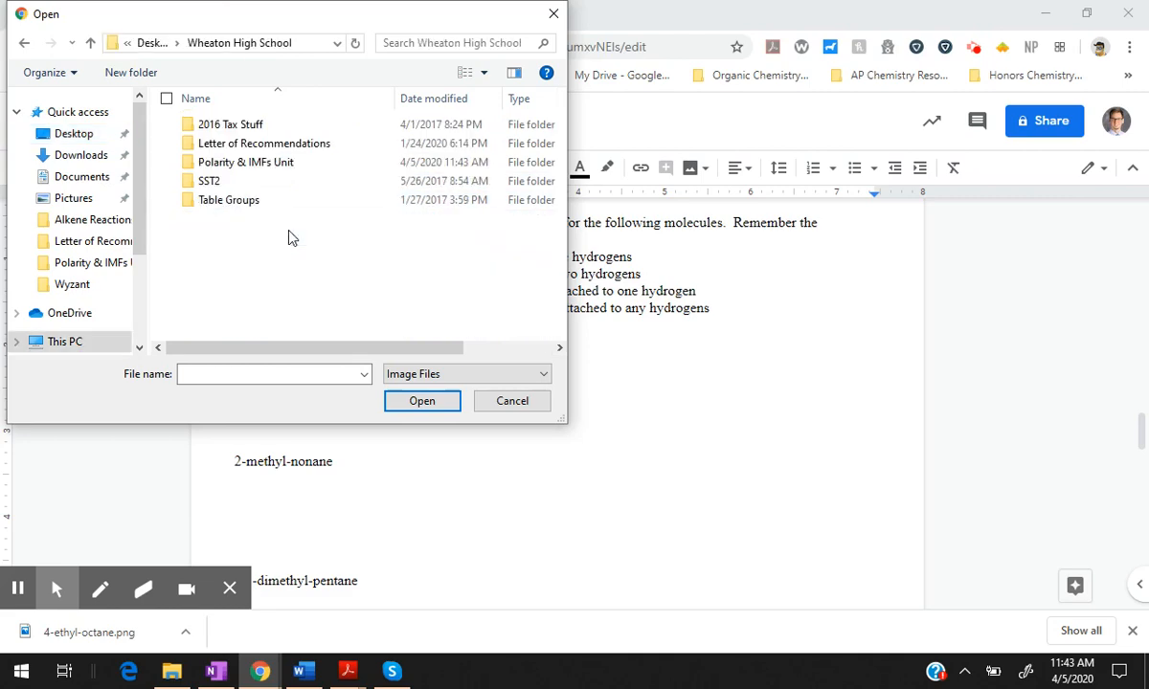
{"action": "double_click", "coordinate": [258, 165]}
{"action": "left_click", "coordinate": [216, 119]}
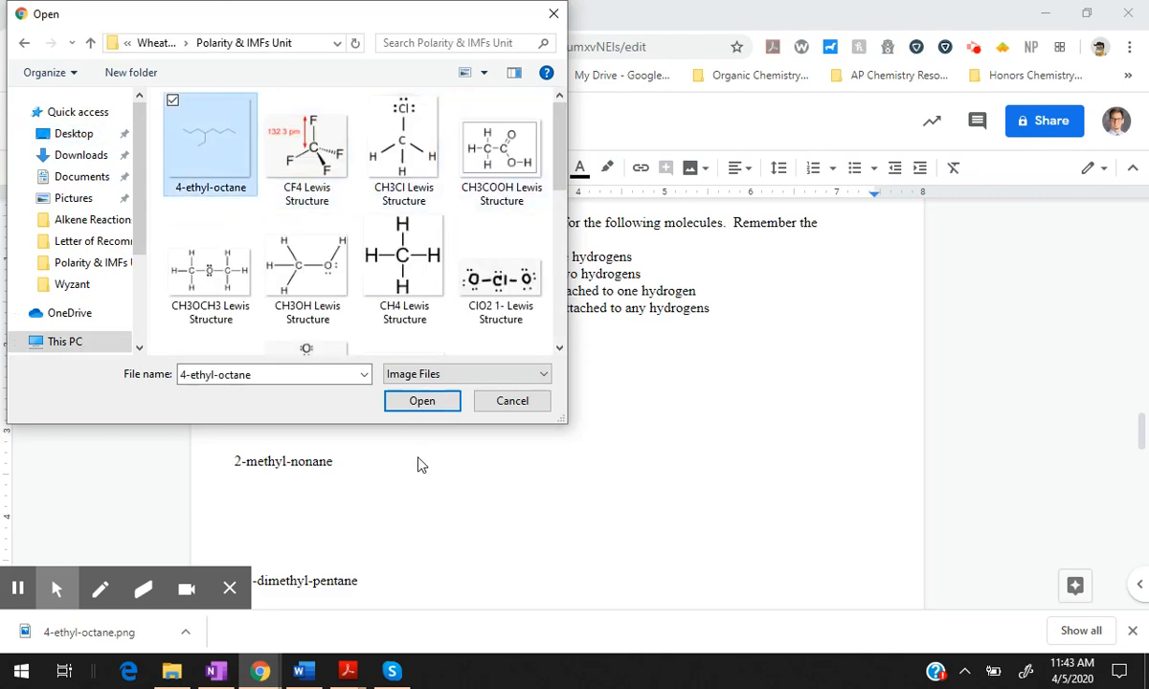
{"action": "left_click", "coordinate": [422, 402]}
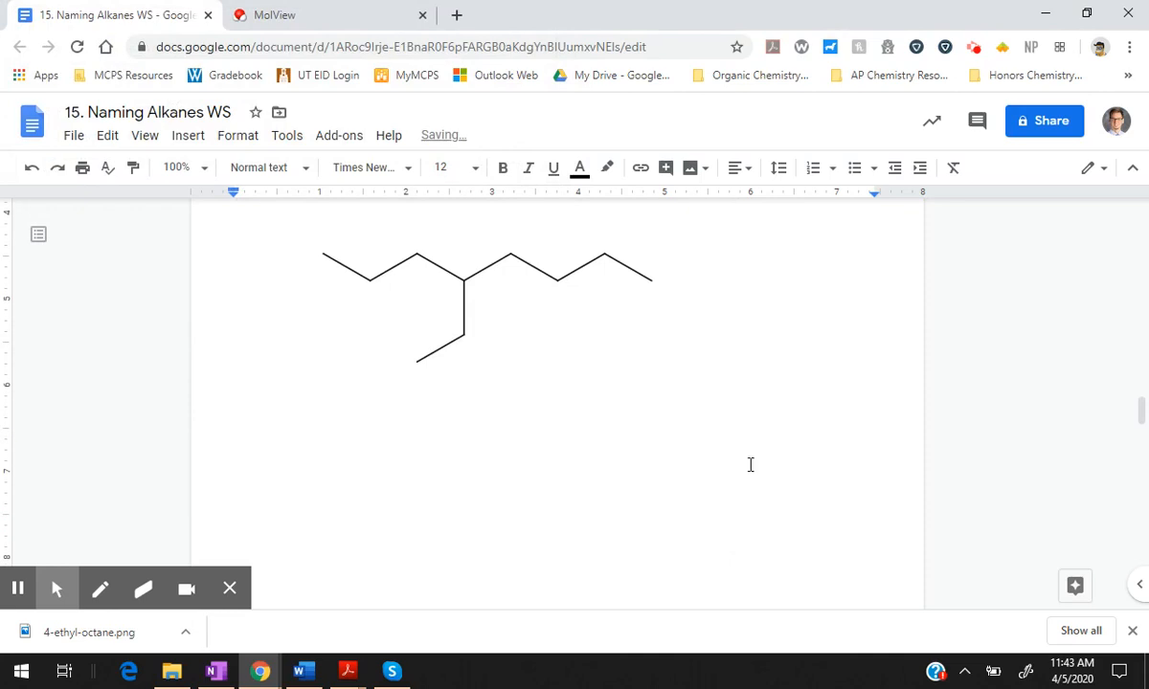
Step: Shrink the inserted 4-ethyl-octane image to less than half its size, and delete it from the worksheet
{"action": "scroll", "coordinate": [620, 413], "scroll_direction": "up", "scroll_amount": 3}
{"action": "scroll", "coordinate": [615, 412], "scroll_direction": "down", "scroll_amount": 2}
{"action": "scroll", "coordinate": [595, 394], "scroll_direction": "up", "scroll_amount": 1}
{"action": "left_click", "coordinate": [594, 394]}
{"action": "scroll", "coordinate": [721, 492], "scroll_direction": "down", "scroll_amount": 3}
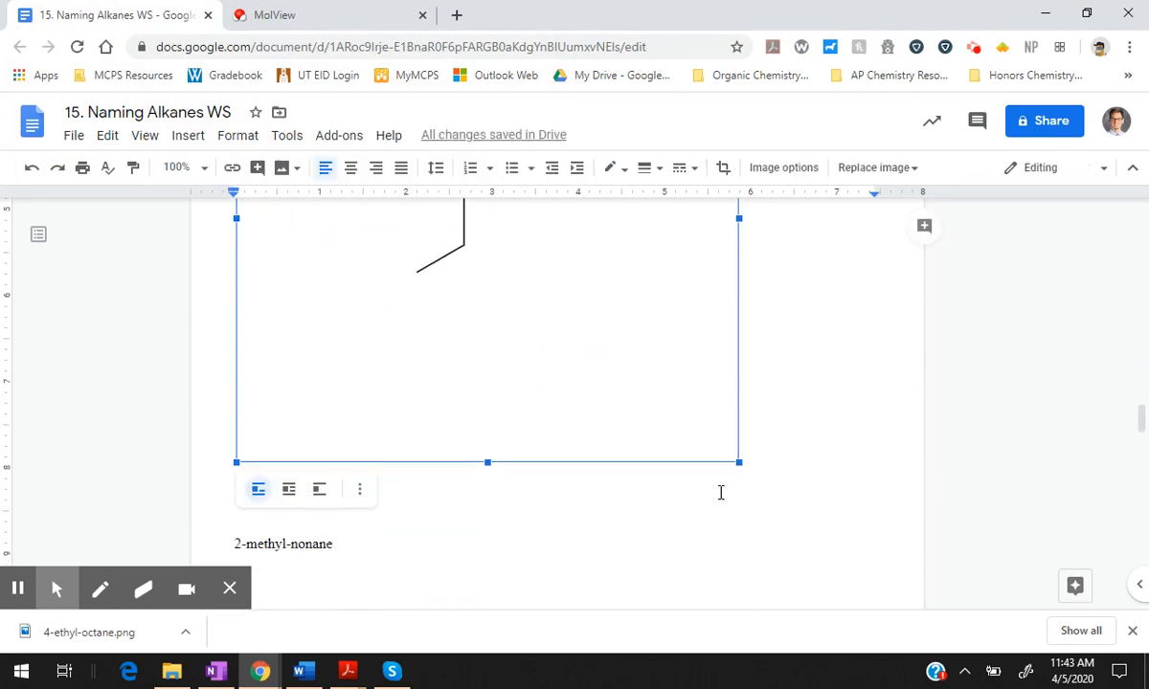
{"action": "left_click_drag", "start_coordinate": [735, 462], "coordinate": [447, 181]}
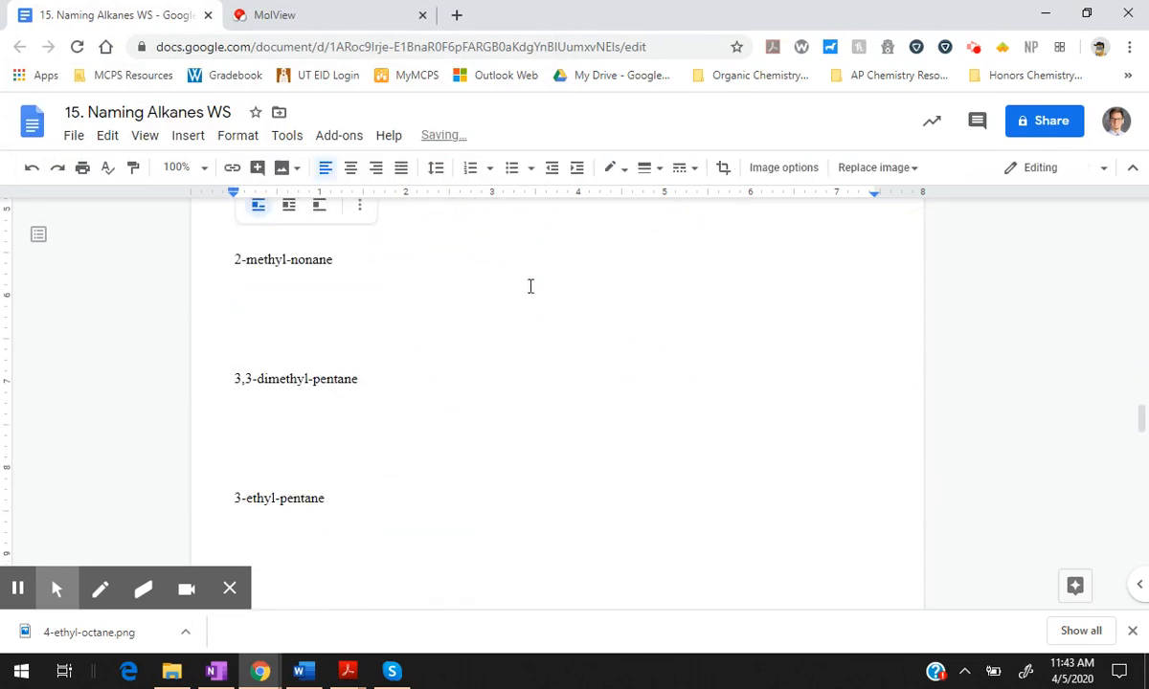
{"action": "scroll", "coordinate": [528, 288], "scroll_direction": "up", "scroll_amount": 4}
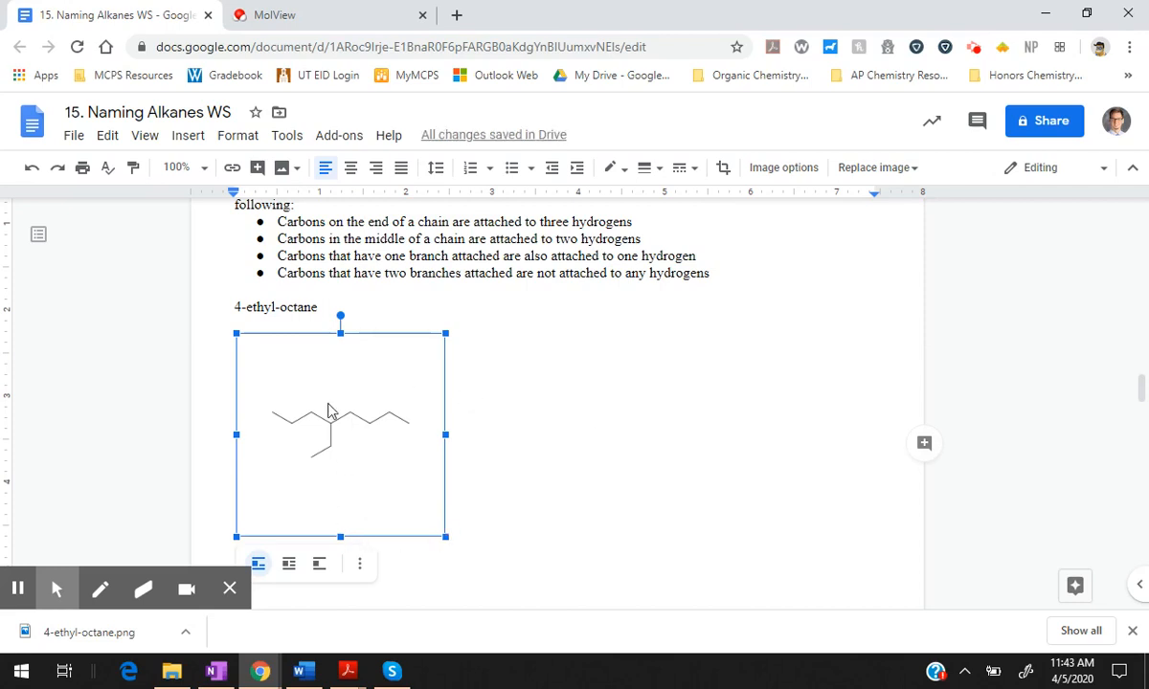
{"action": "key", "text": "Delete"}
Step: Capture a screen snip of the bond line structure in MolView and paste it below the worksheet's 4-ethyl-octane heading
{"action": "left_click", "coordinate": [316, 14]}
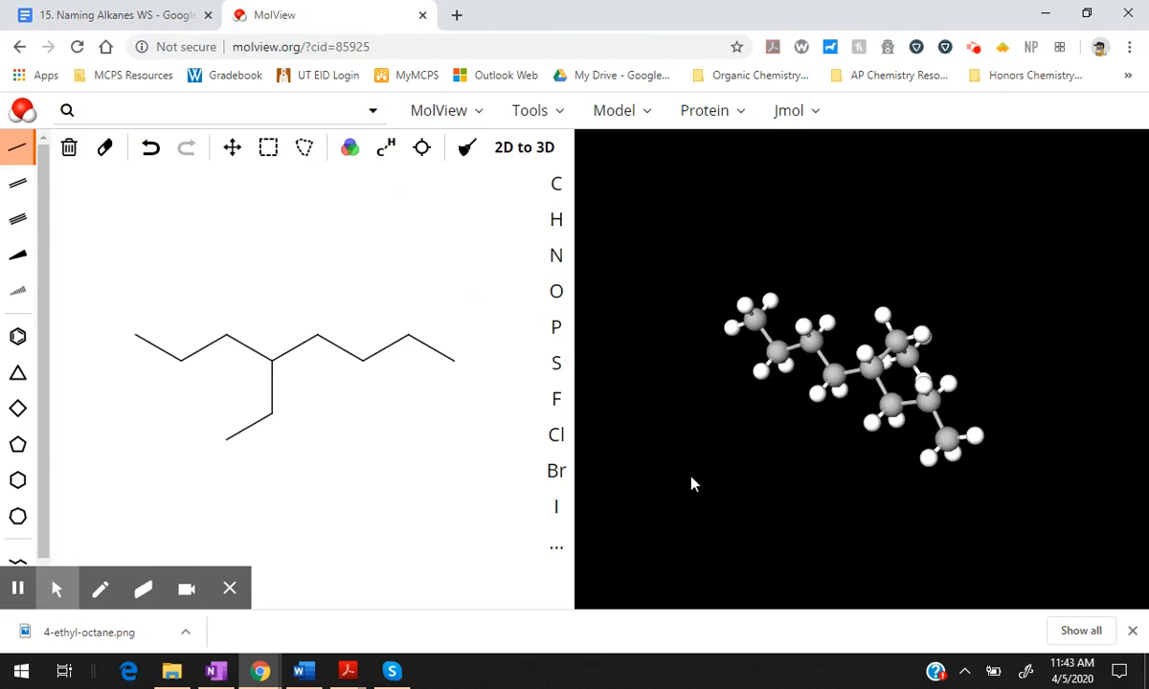
{"action": "key", "text": "shift+super+s"}
{"action": "mouse_move", "coordinate": [114, 310]}
{"action": "left_mouse_down"}
{"action": "mouse_move", "coordinate": [251, 380]}
{"action": "mouse_move", "coordinate": [450, 430]}
{"action": "mouse_move", "coordinate": [464, 457]}
{"action": "mouse_move", "coordinate": [487, 456]}
{"action": "left_mouse_up"}
{"action": "left_click", "coordinate": [119, 11]}
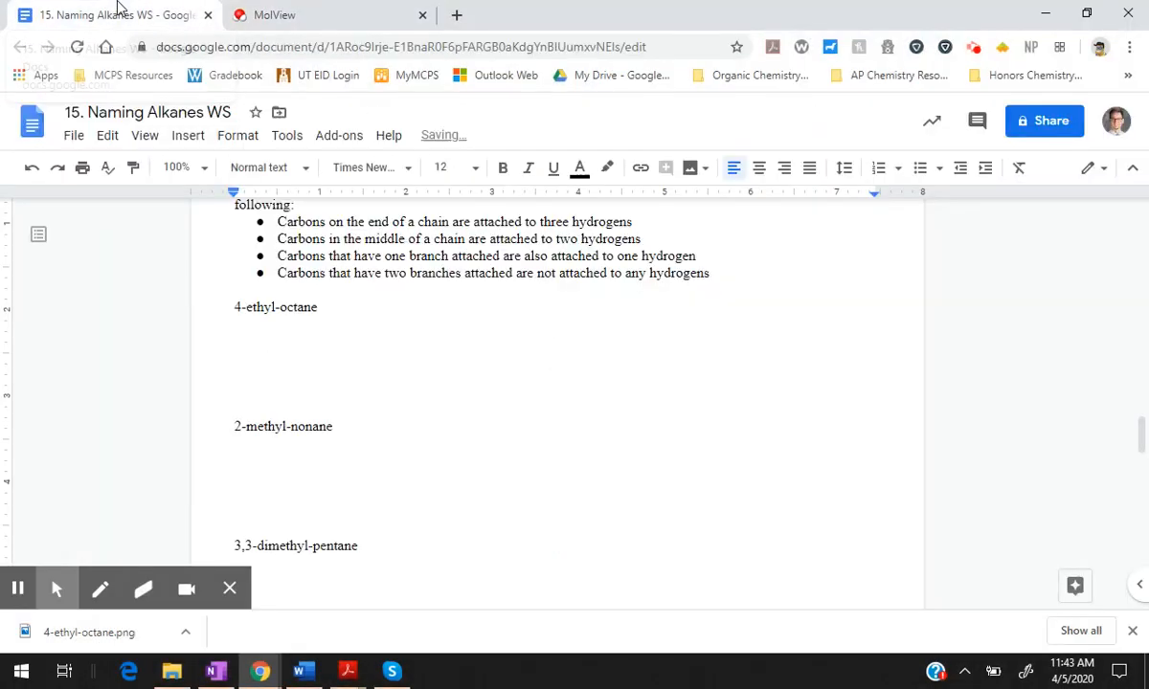
{"action": "key", "text": "ctrl+v"}
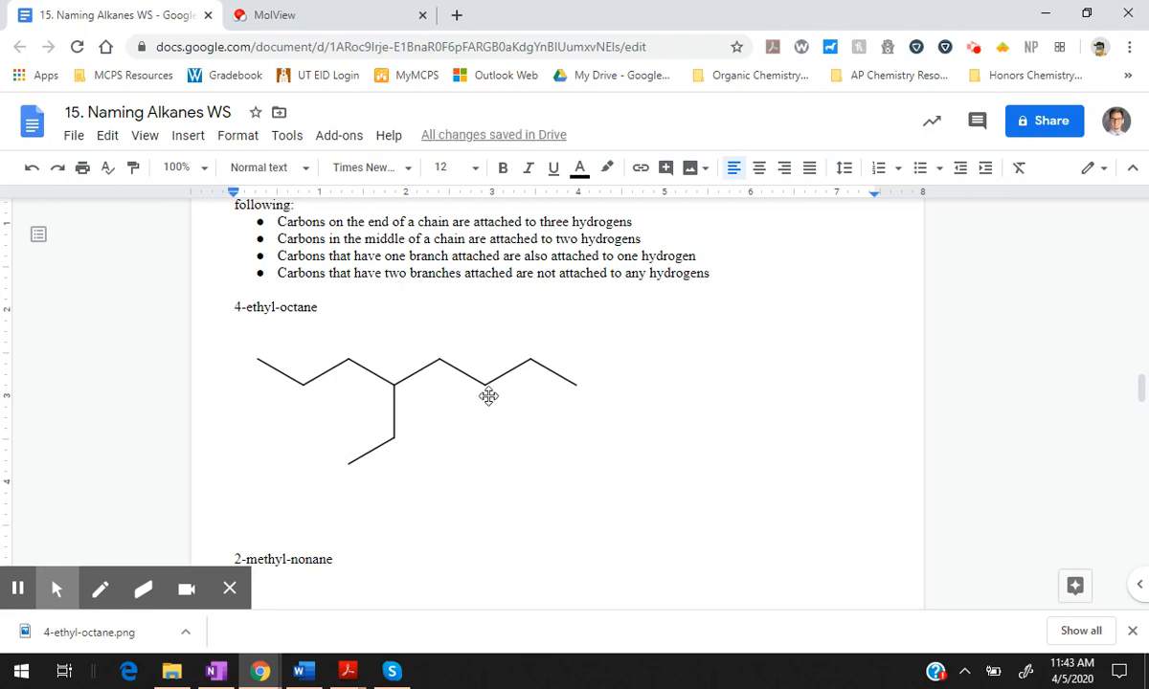
Step: Capture the MolView structure with its carbon and hydrogen labels shown and paste the snip after the worksheet's bond line image
{"action": "left_click", "coordinate": [264, 11]}
{"action": "left_click", "coordinate": [393, 161]}
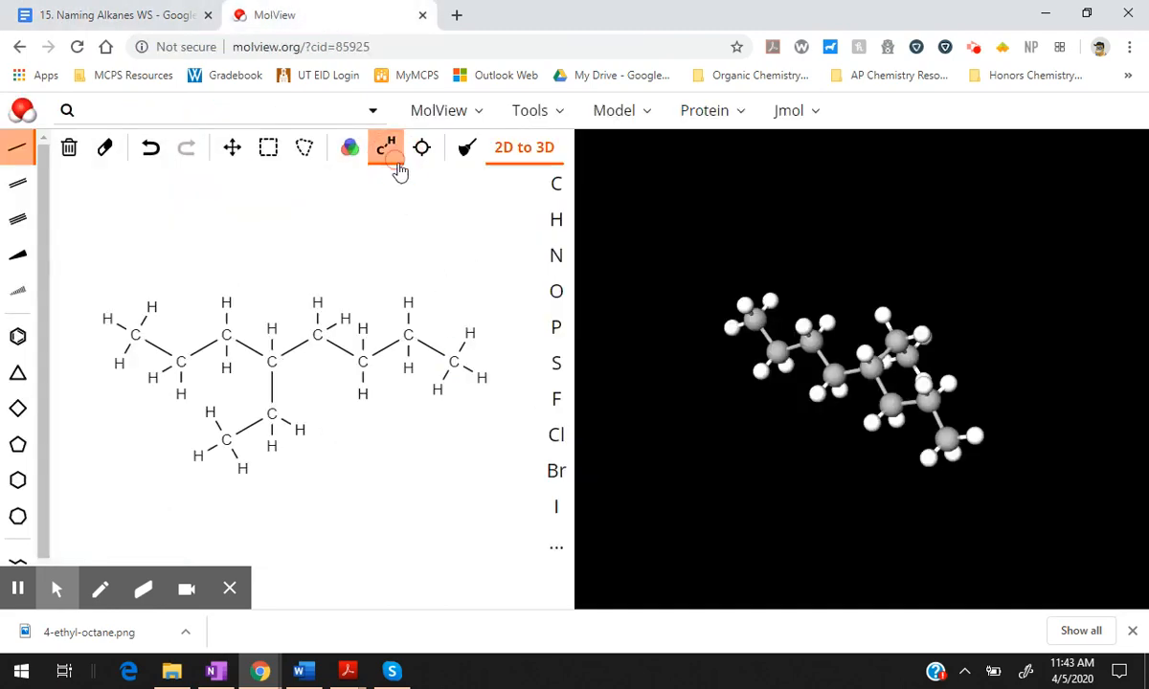
{"action": "key", "text": "super+shift+s"}
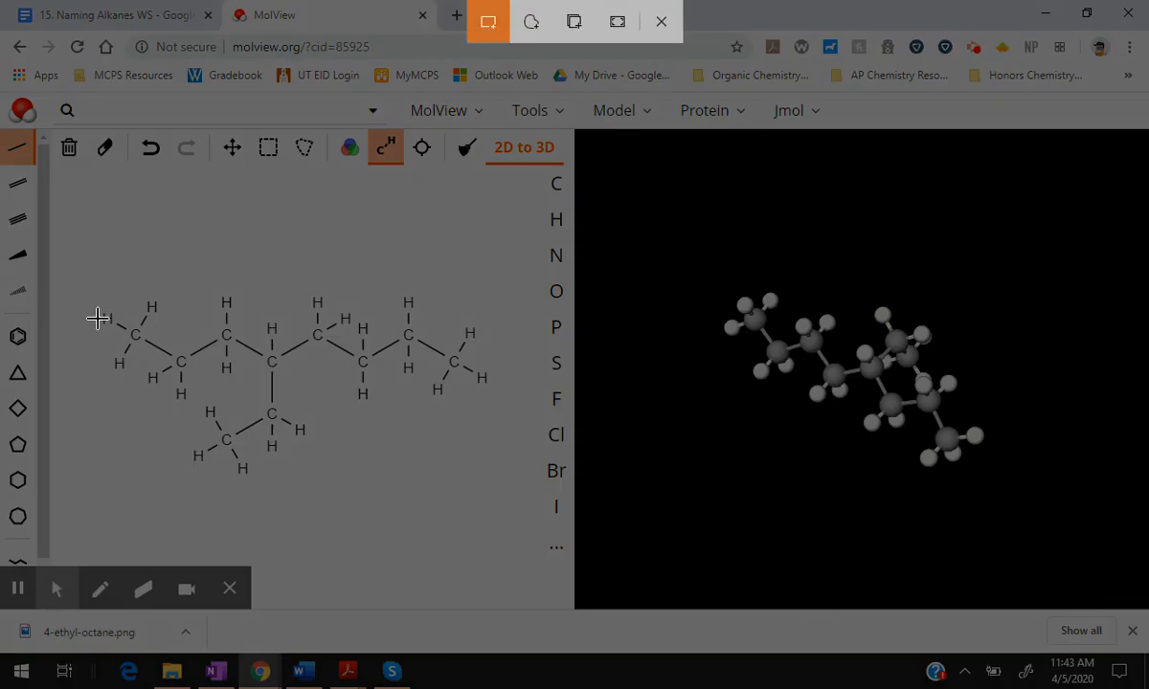
{"action": "left_click_drag", "start_coordinate": [85, 283], "coordinate": [502, 490]}
{"action": "left_click", "coordinate": [115, 14]}
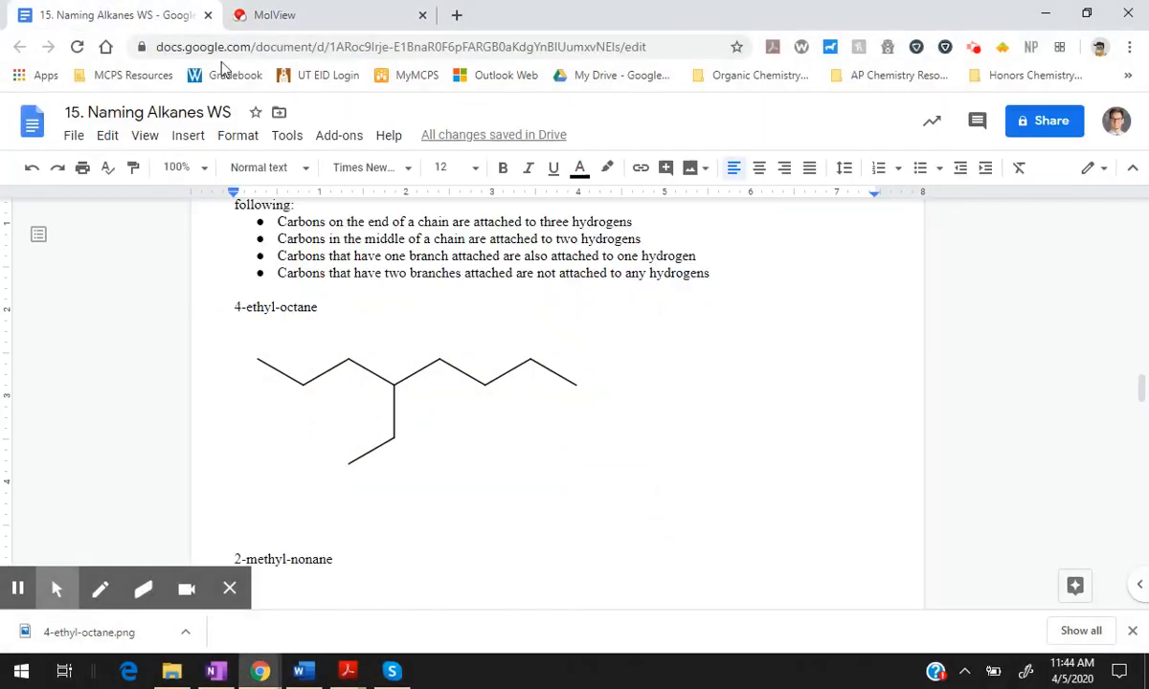
{"action": "key", "text": "ctrl+v"}
Step: Shrink the structural formula and bond line images so that both fit side by side below the 4-ethyl-octane heading
{"action": "left_click", "coordinate": [467, 441]}
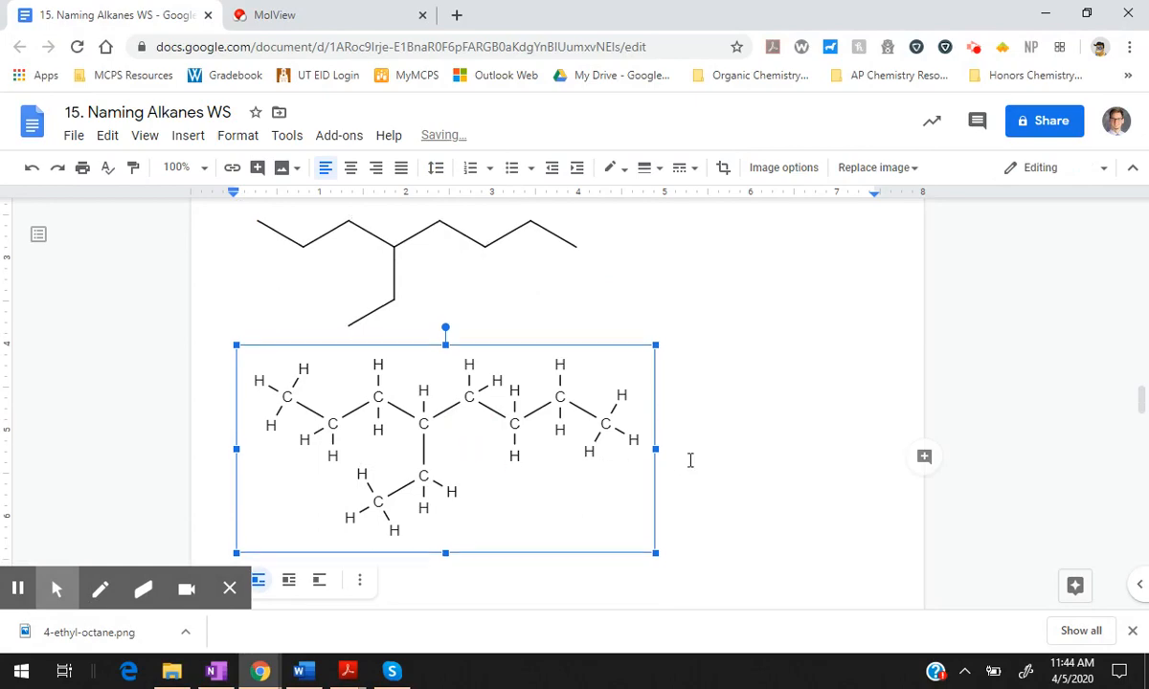
{"action": "scroll", "coordinate": [788, 466], "scroll_direction": "up", "scroll_amount": 3}
{"action": "scroll", "coordinate": [788, 467], "scroll_direction": "down", "scroll_amount": 3}
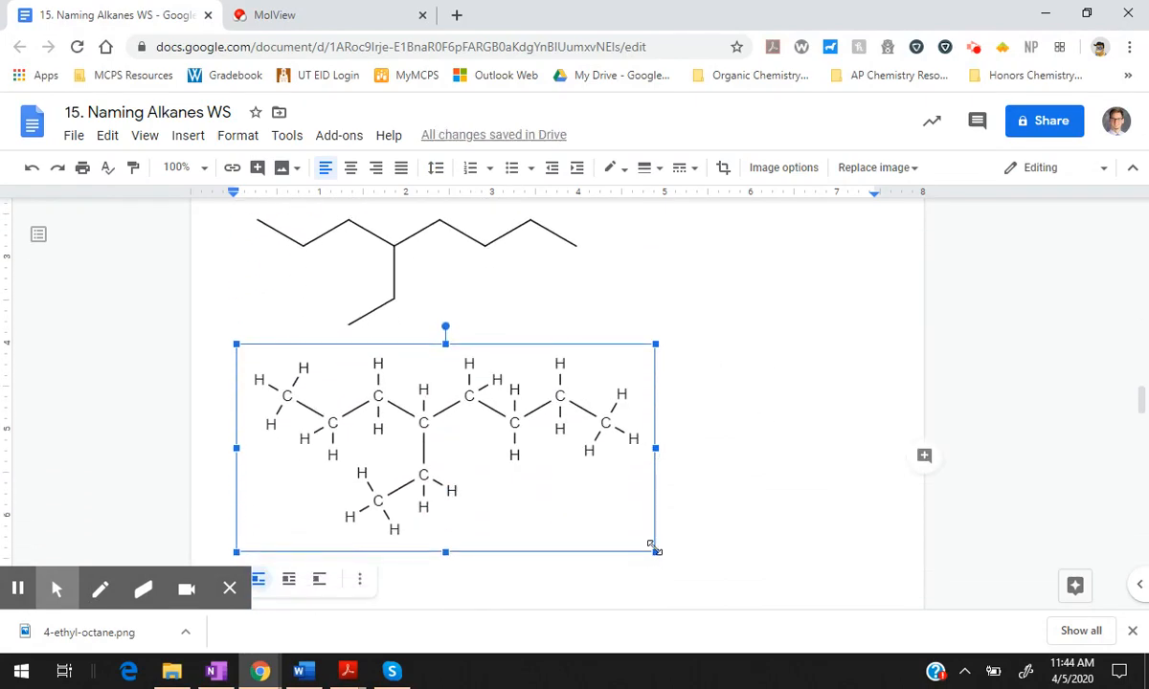
{"action": "mouse_move", "coordinate": [656, 551]}
{"action": "left_mouse_down"}
{"action": "mouse_move", "coordinate": [538, 477]}
{"action": "mouse_move", "coordinate": [523, 487]}
{"action": "left_mouse_up"}
{"action": "left_click", "coordinate": [495, 321]}
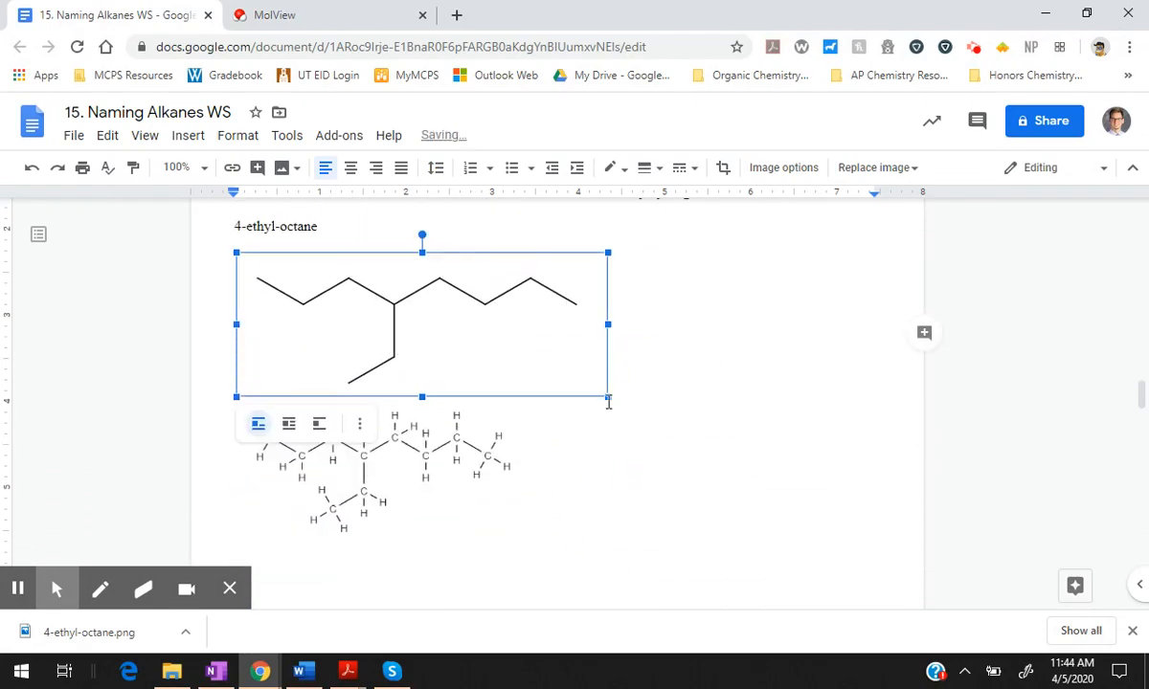
{"action": "left_click_drag", "start_coordinate": [603, 393], "coordinate": [501, 335]}
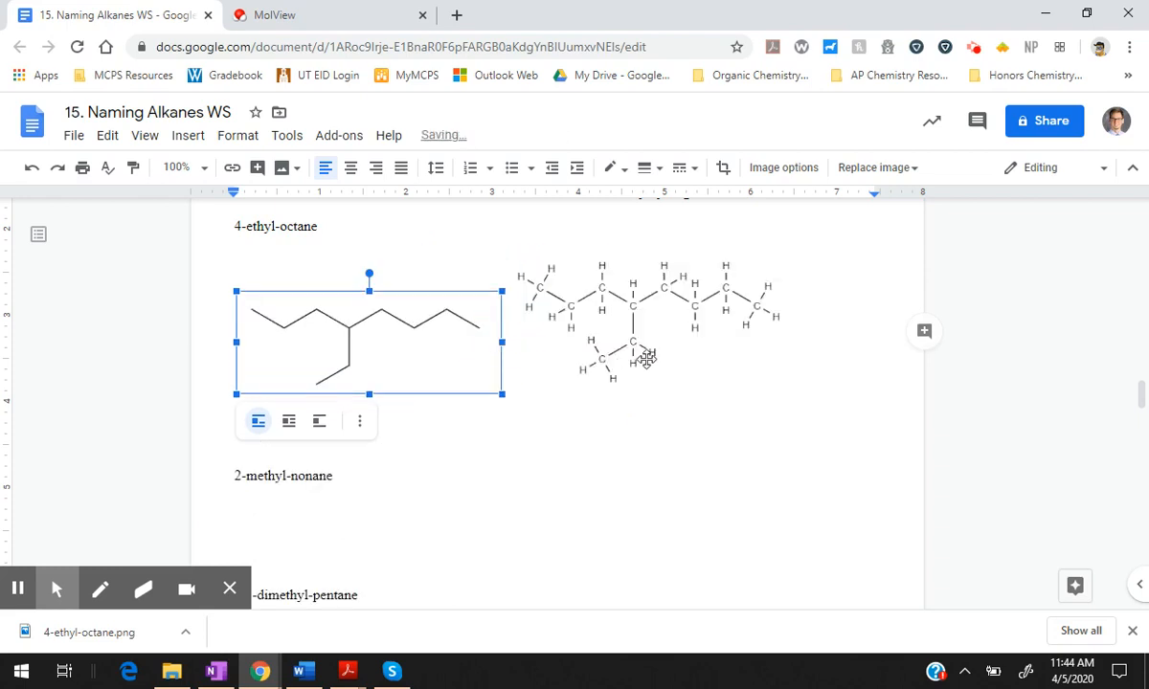
{"action": "left_click", "coordinate": [785, 399]}
{"action": "scroll", "coordinate": [793, 434], "scroll_direction": "up", "scroll_amount": 2}
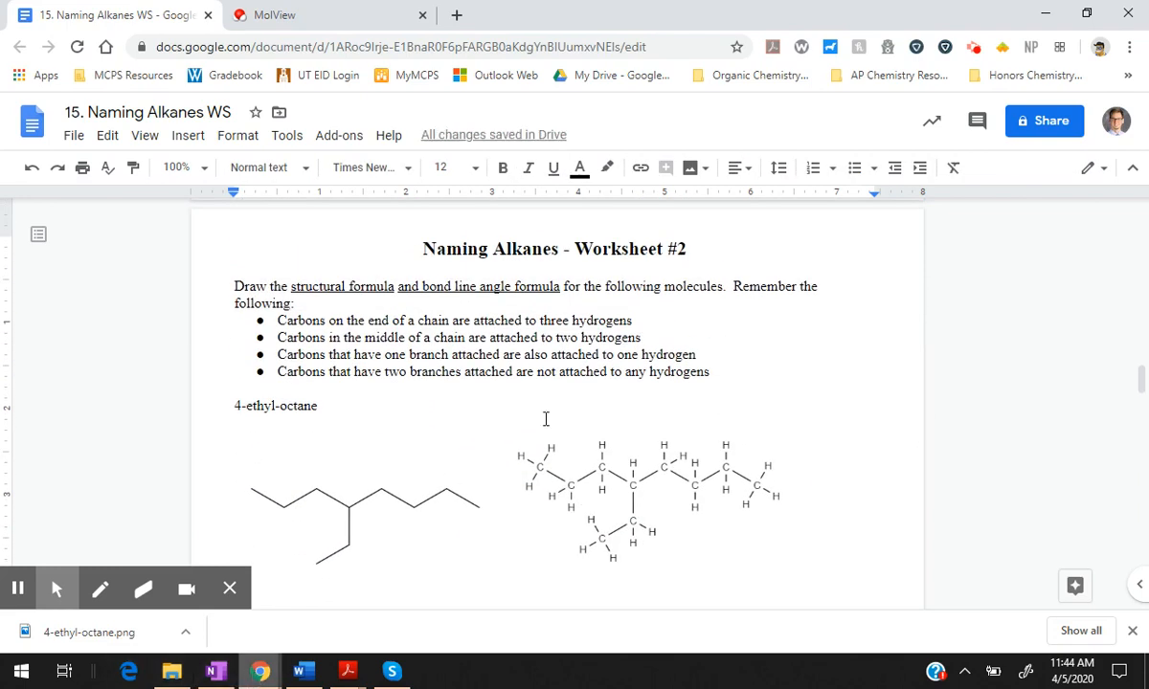
Step: Insert a table with two columns and two rows below the worksheet's 4-ethyl-octane heading
{"action": "left_click", "coordinate": [258, 458]}
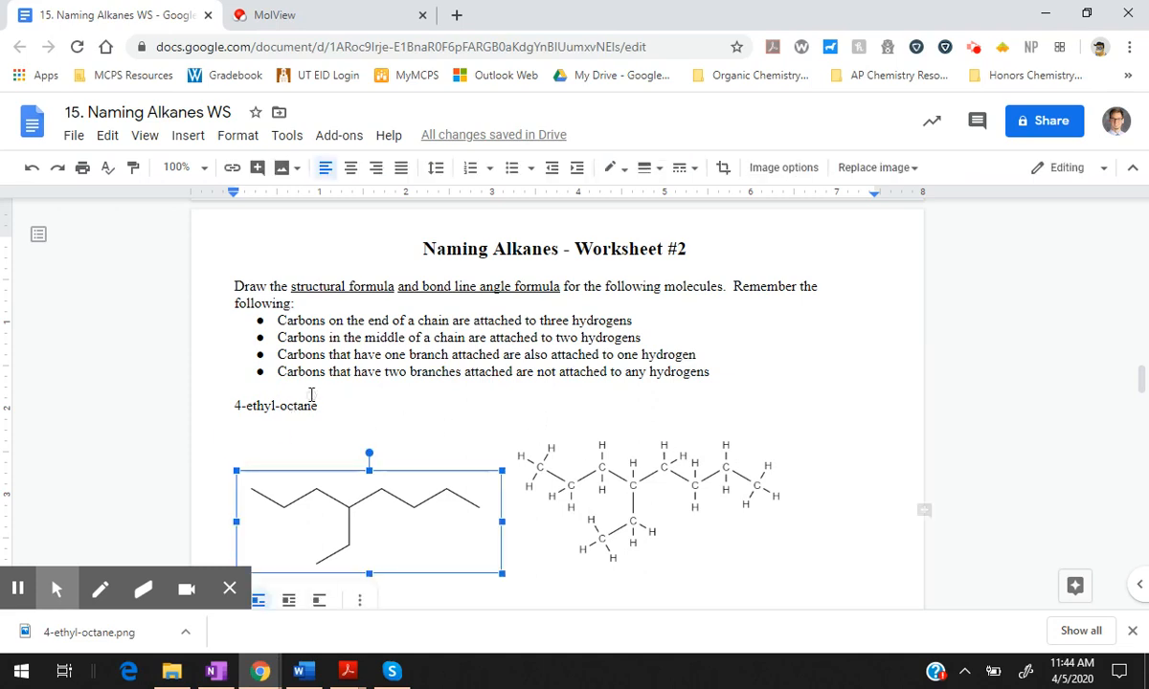
{"action": "left_click", "coordinate": [531, 428]}
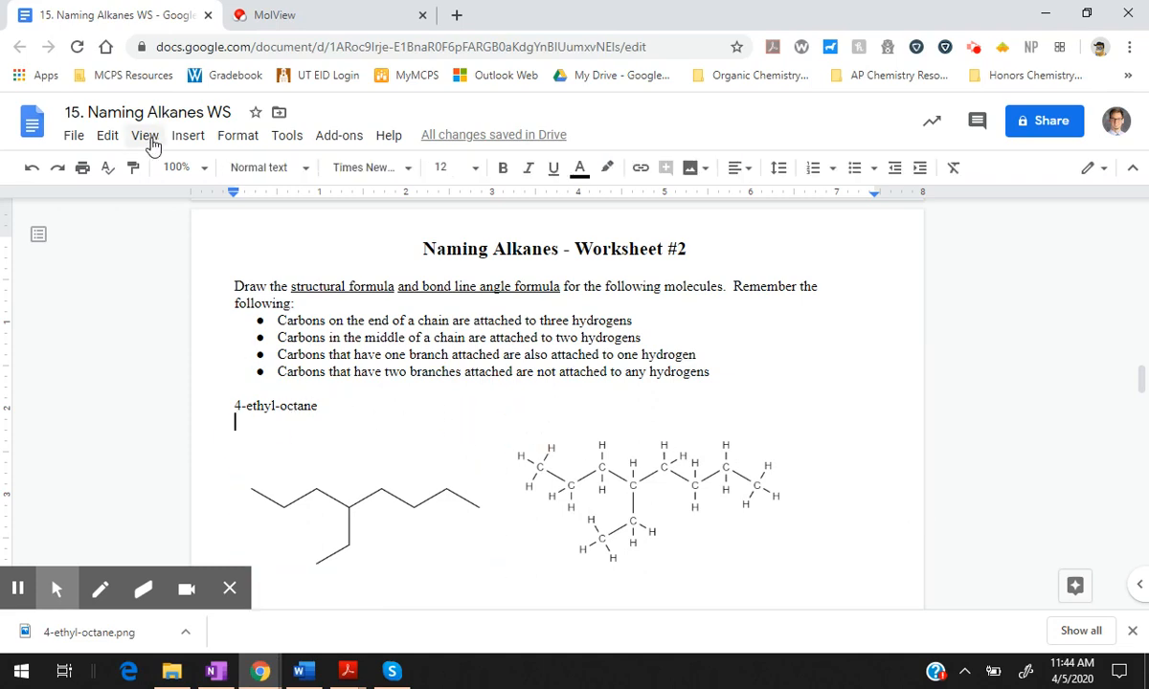
{"action": "left_click", "coordinate": [184, 135]}
{"action": "mouse_move", "coordinate": [201, 170]}
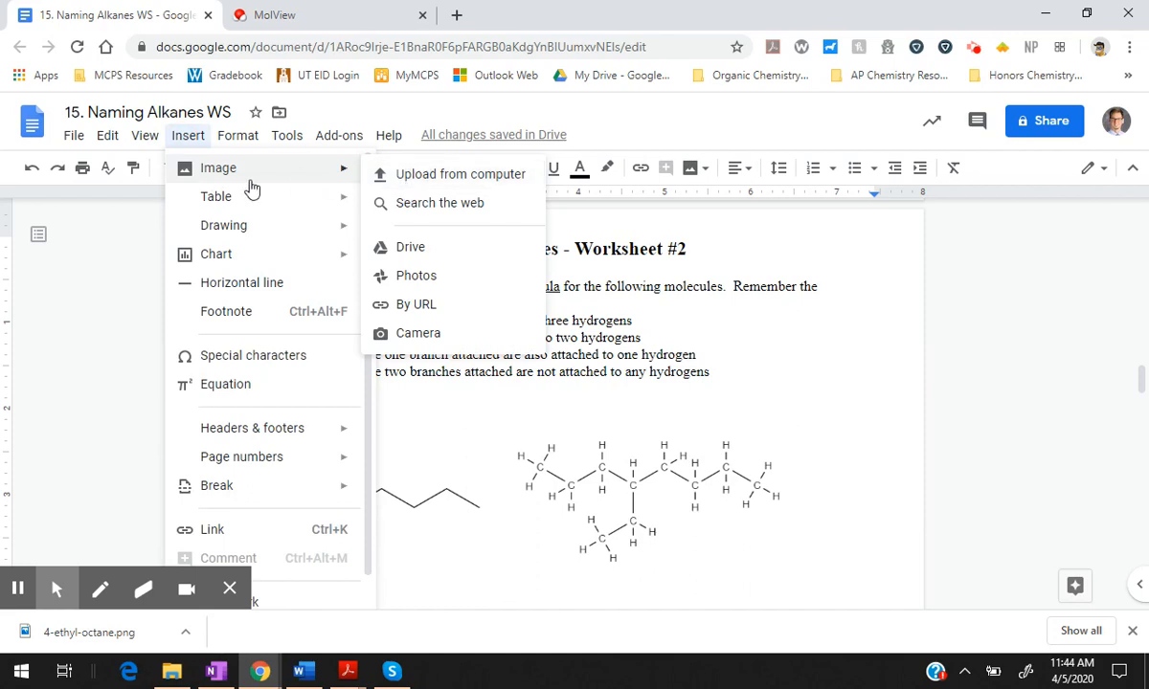
{"action": "mouse_move", "coordinate": [277, 203]}
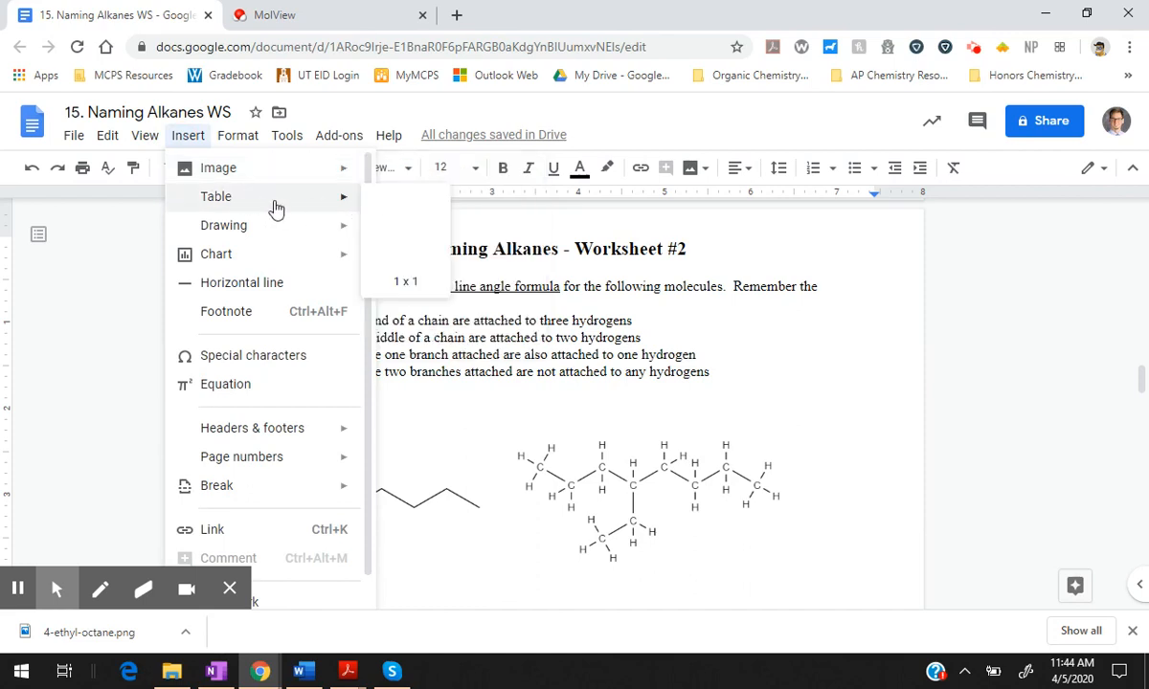
{"action": "left_click", "coordinate": [389, 216]}
Step: Label the table's header cells "Structural formula" and "bond line angle formula"
{"action": "type", "text": "Strucxtur"}
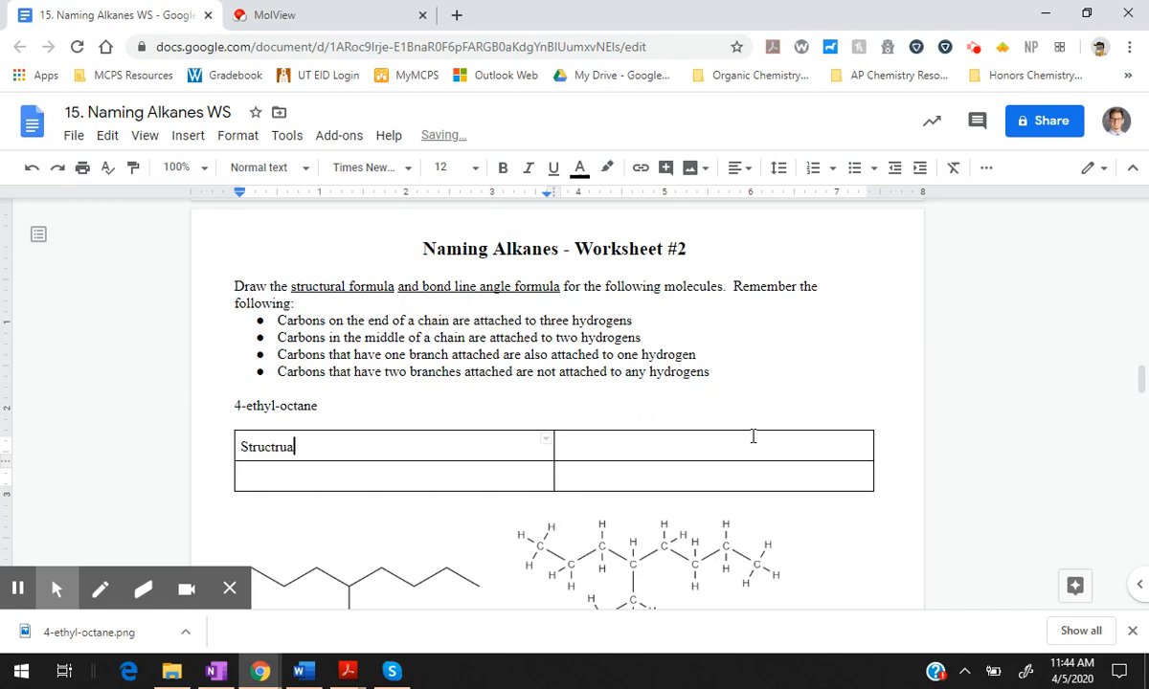
{"action": "key", "text": "BackSpace"}
{"action": "key", "text": "BackSpace"}
{"action": "key", "text": "BackSpace"}
{"action": "type", "text": "u"}
{"action": "key", "text": "Tab"}
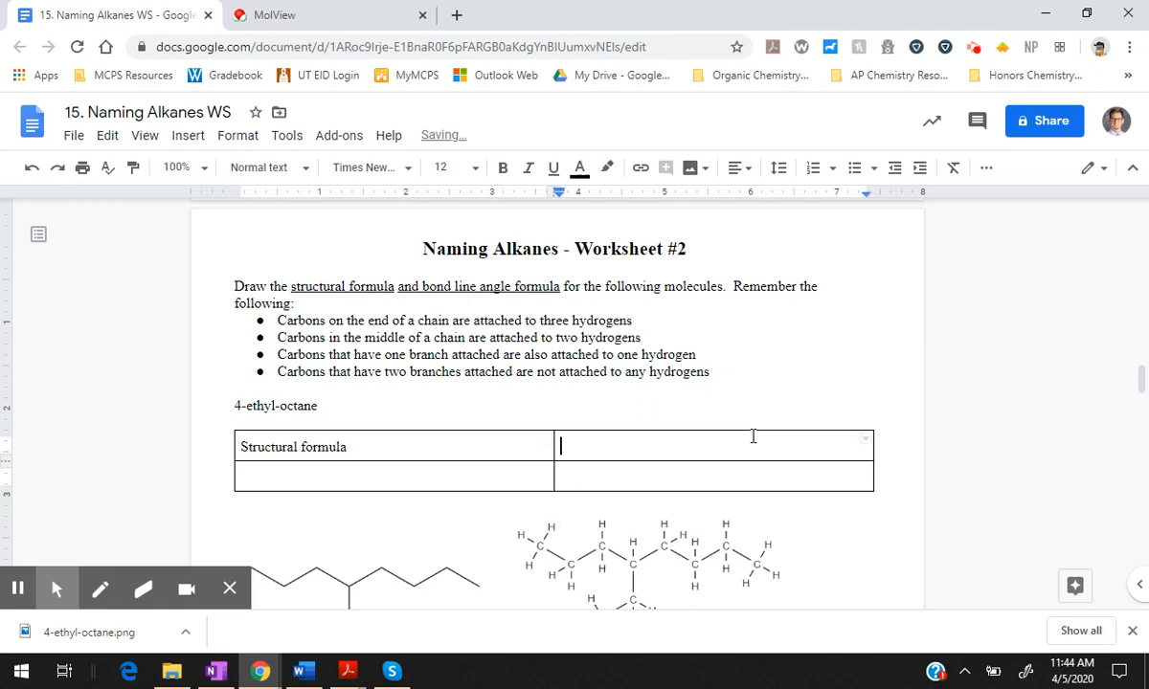
{"action": "type", "text": "bond line angle formula"}
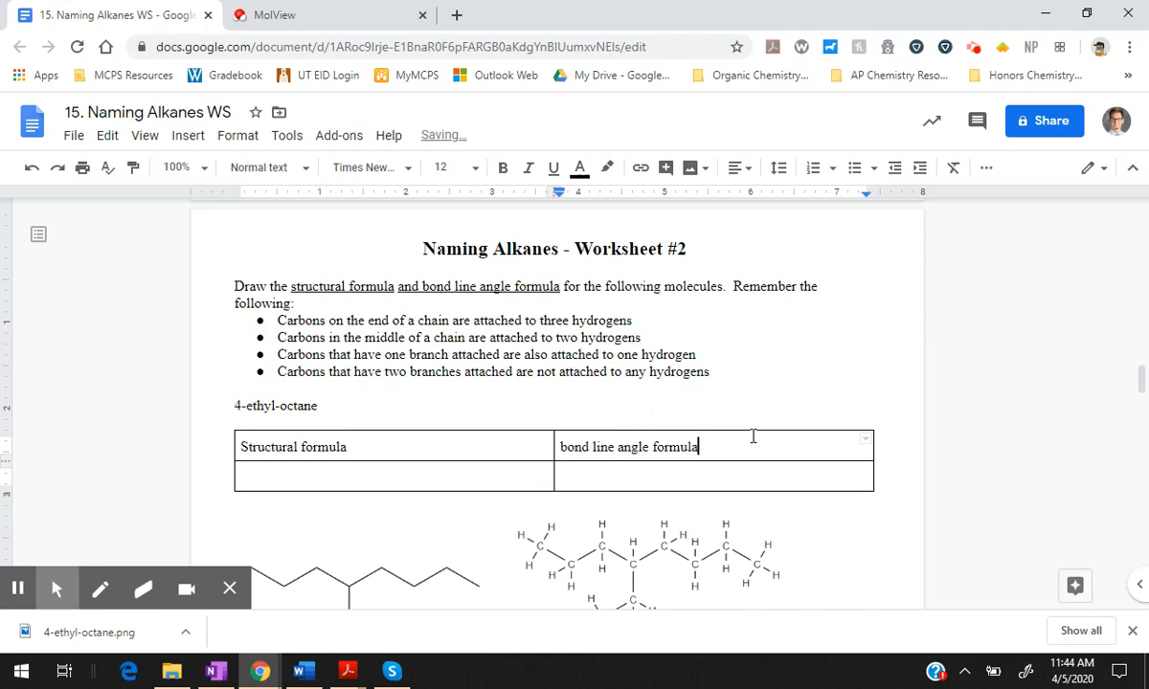
Step: Paste the structural formula snip and a copy of the bond line image into the table cells under their matching headers
{"action": "key", "text": "Tab"}
{"action": "key", "text": "ctrl+v"}
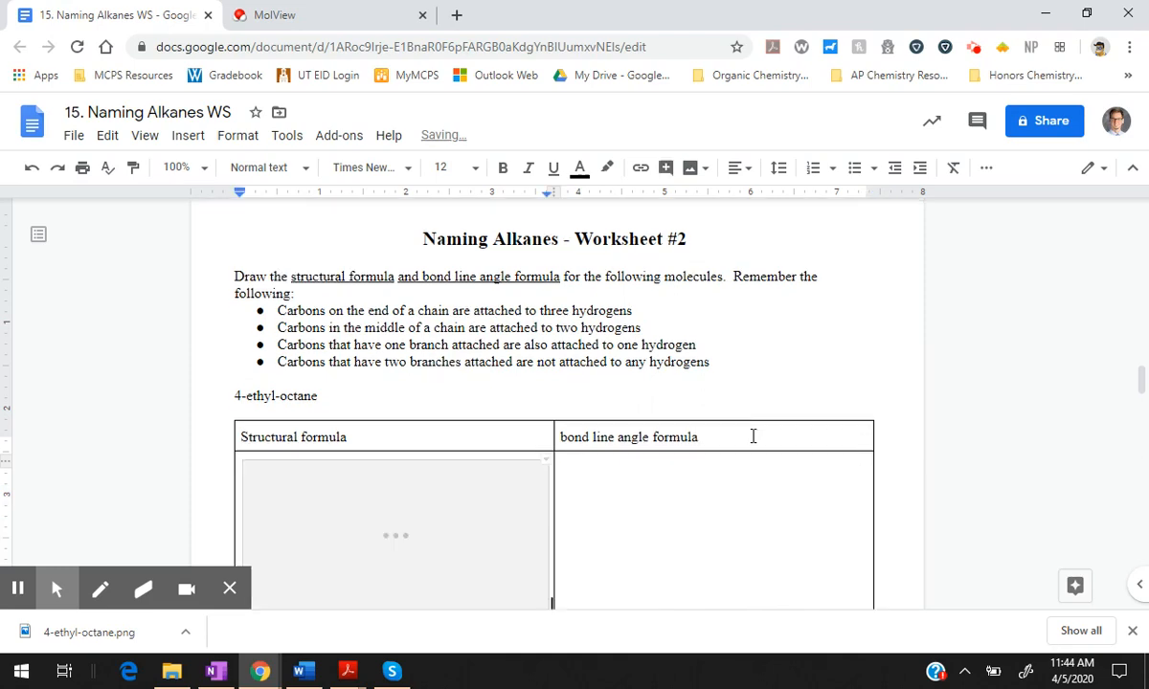
{"action": "scroll", "coordinate": [675, 386], "scroll_direction": "down", "scroll_amount": 3}
{"action": "left_click", "coordinate": [464, 378]}
{"action": "key", "text": "ctrl+c"}
{"action": "scroll", "coordinate": [635, 397], "scroll_direction": "up", "scroll_amount": 2}
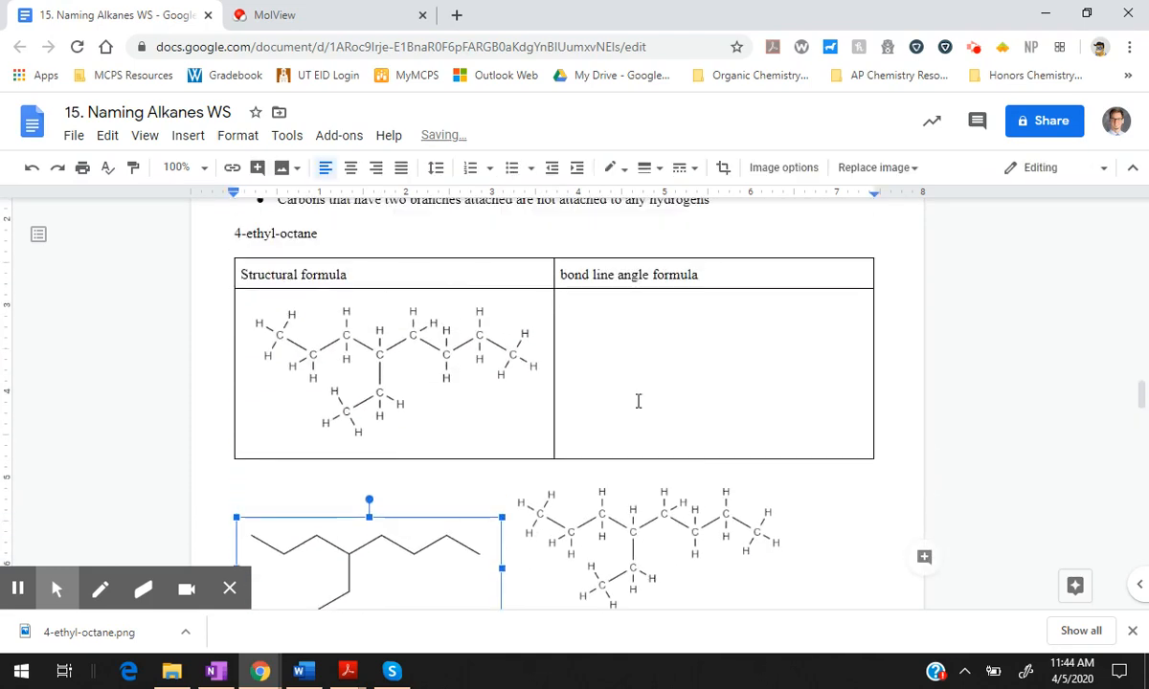
{"action": "left_click", "coordinate": [821, 431]}
{"action": "key", "text": "ctrl+v"}
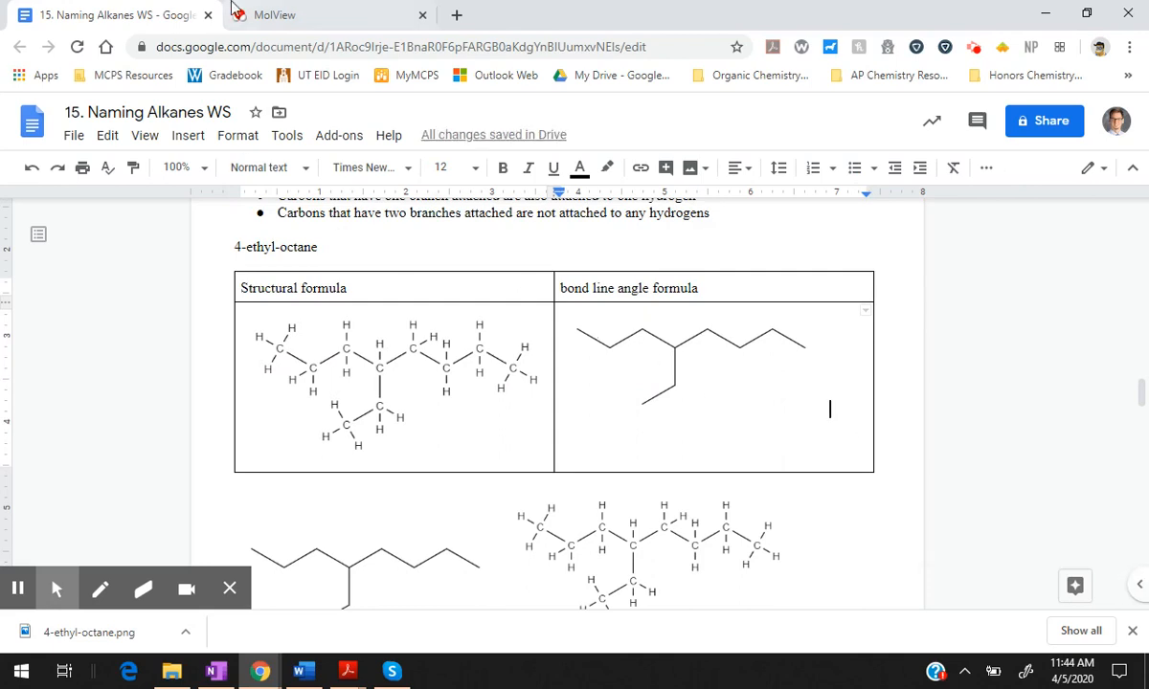
Step: Switch to MolView, clear the drawing canvas and draw a zigzag chain of six carbons
{"action": "left_click", "coordinate": [254, 15]}
{"action": "left_click", "coordinate": [69, 146]}
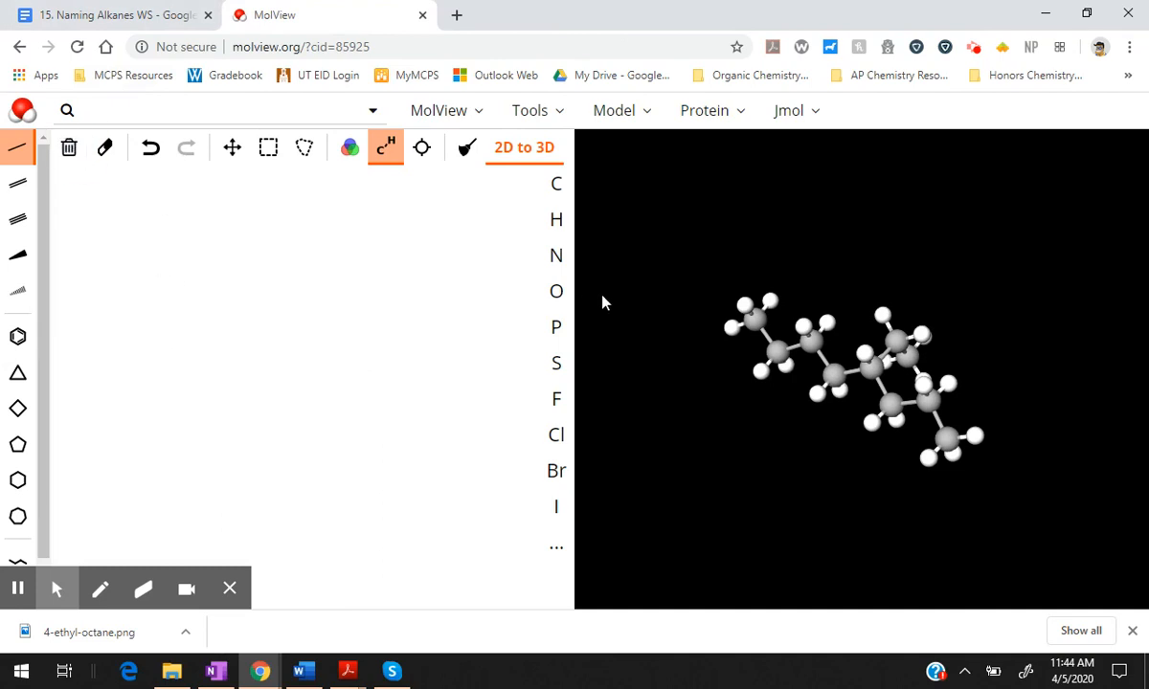
{"action": "left_click", "coordinate": [175, 347]}
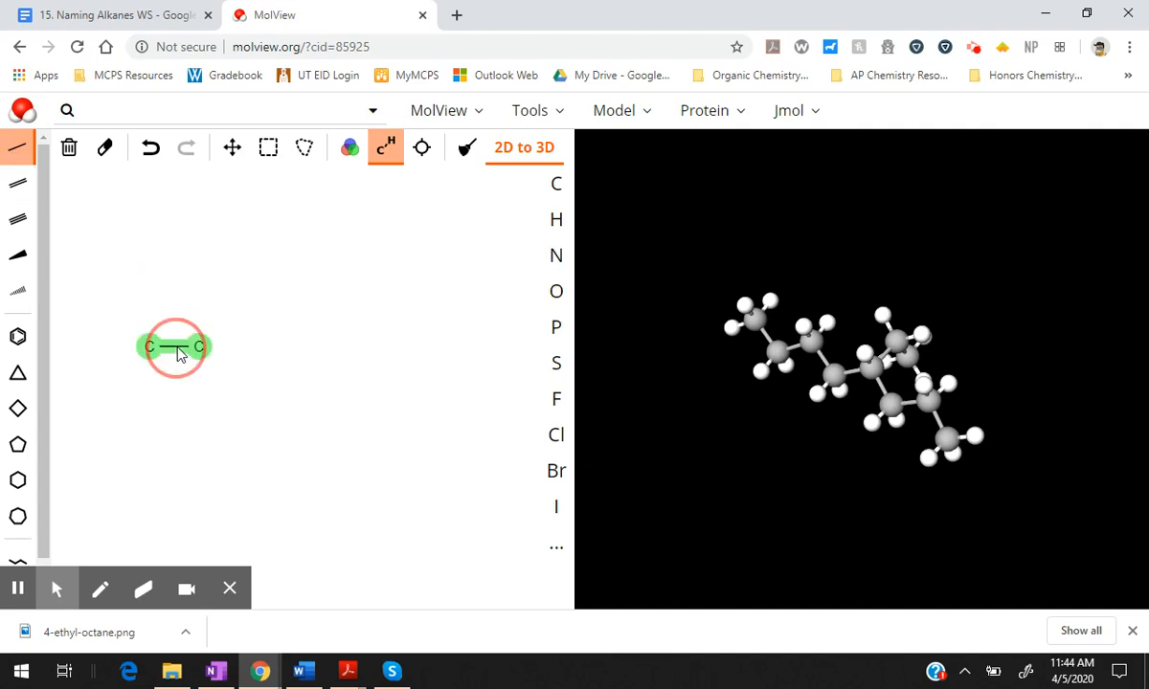
{"action": "left_click_drag", "start_coordinate": [178, 348], "coordinate": [240, 363]}
{"action": "left_click_drag", "start_coordinate": [238, 359], "coordinate": [367, 337]}
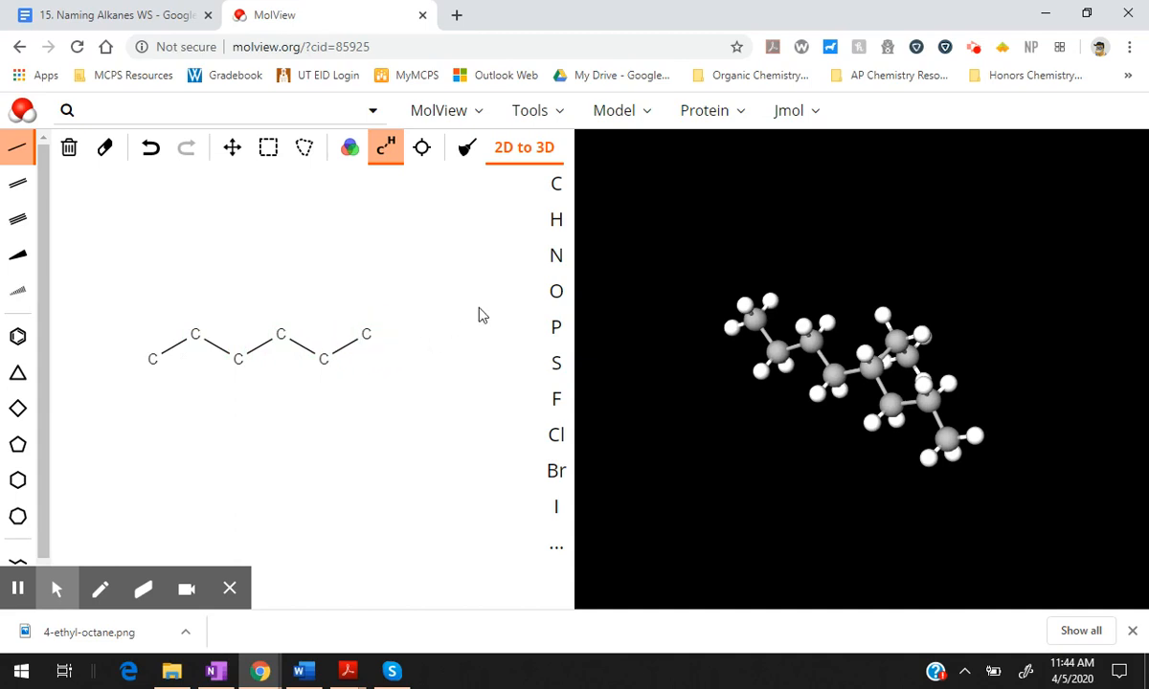
Step: Attach an oxygen above the chain's fourth carbon and make its bond a double bond
{"action": "left_click", "coordinate": [542, 292]}
{"action": "left_click_drag", "start_coordinate": [281, 335], "coordinate": [282, 286]}
{"action": "left_click", "coordinate": [18, 183]}
{"action": "left_click", "coordinate": [283, 308]}
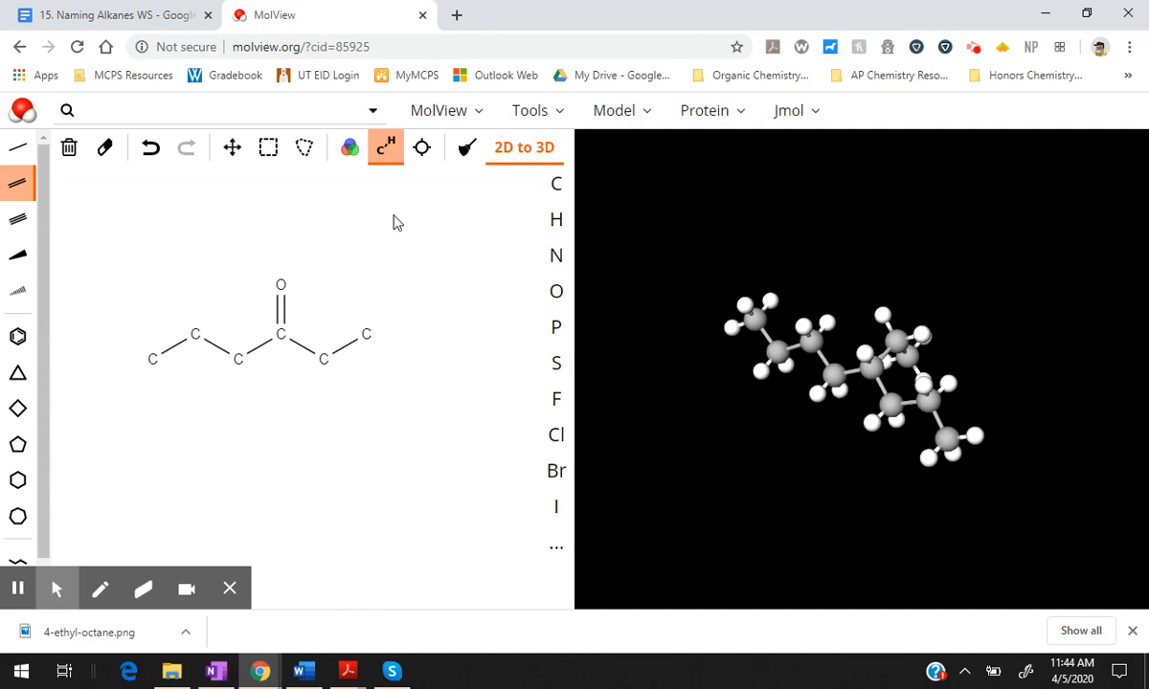
Step: Switch the molecule to its bond line form and back to showing all carbons and hydrogens, and dismiss the download bar
{"action": "left_click", "coordinate": [392, 154]}
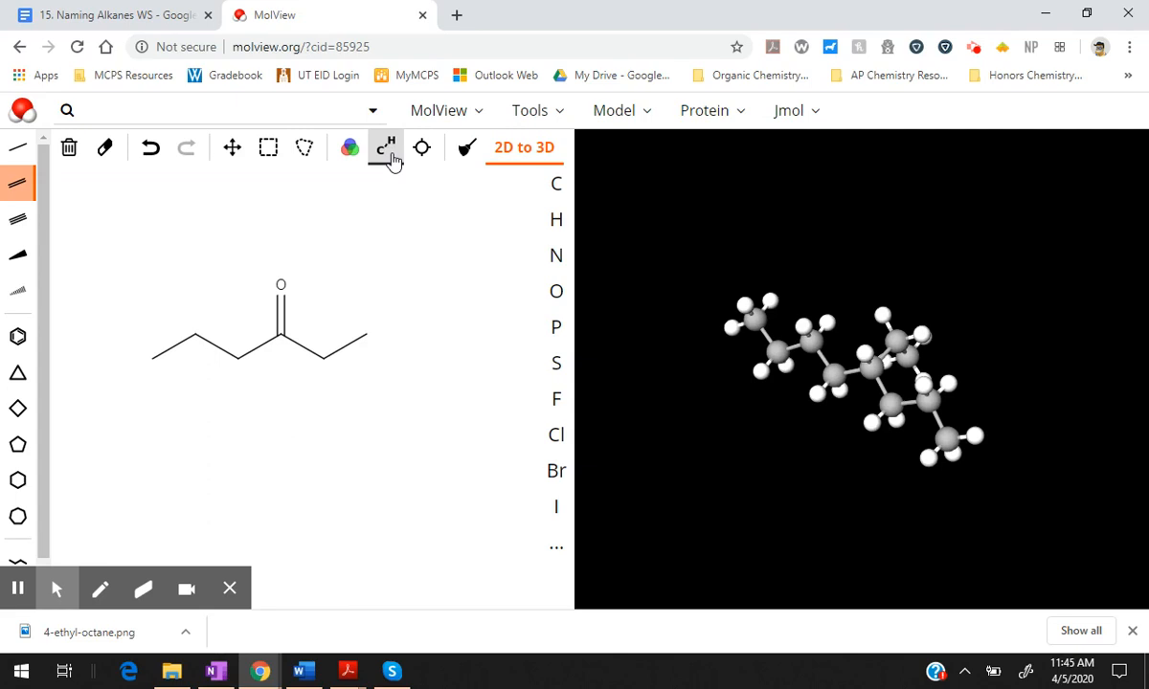
{"action": "left_click", "coordinate": [392, 160]}
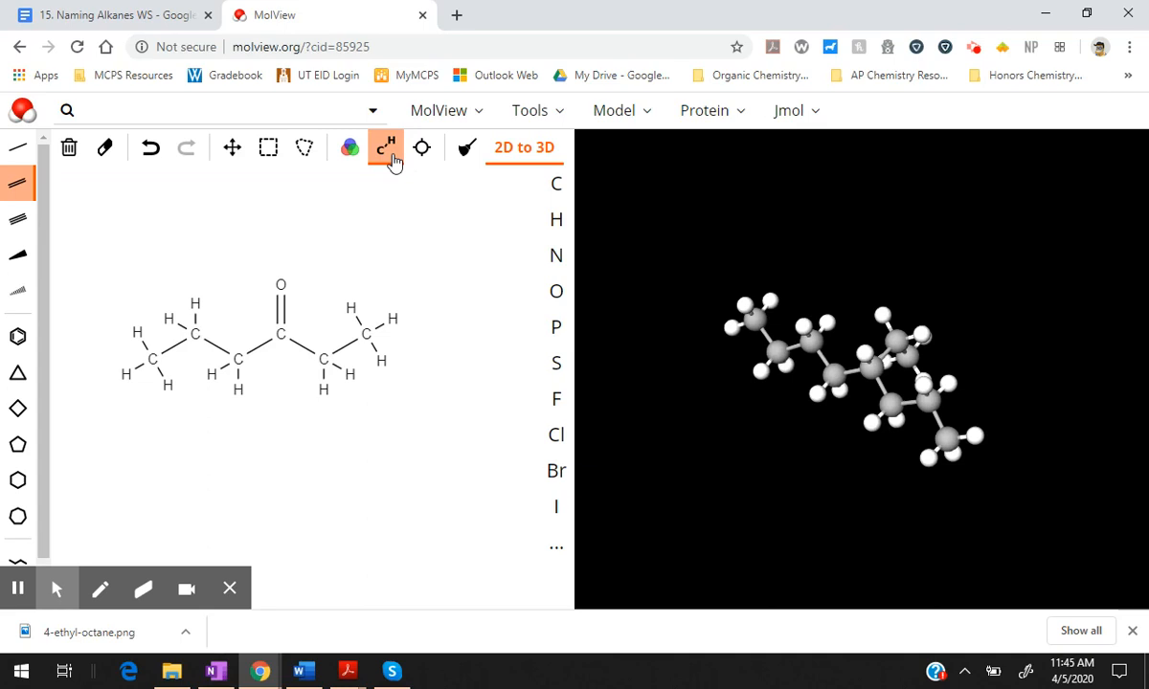
{"action": "left_click", "coordinate": [1133, 632]}
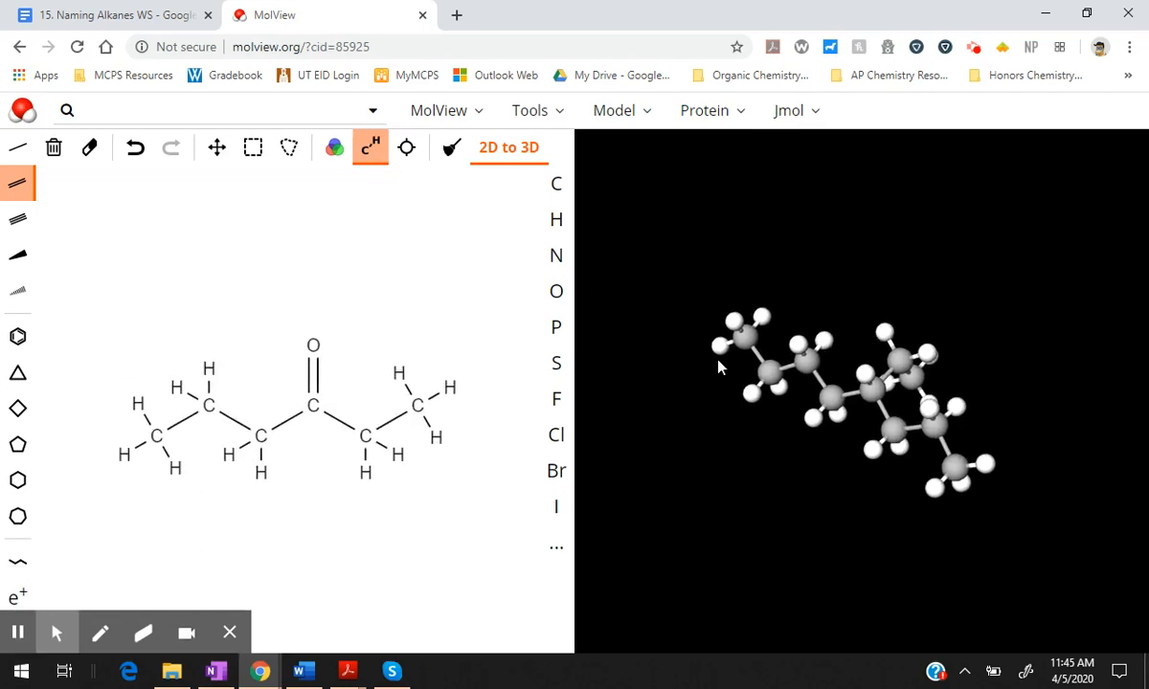
Step: Generate the 3D model from the drawn molecule and rotate it
{"action": "left_click", "coordinate": [510, 147]}
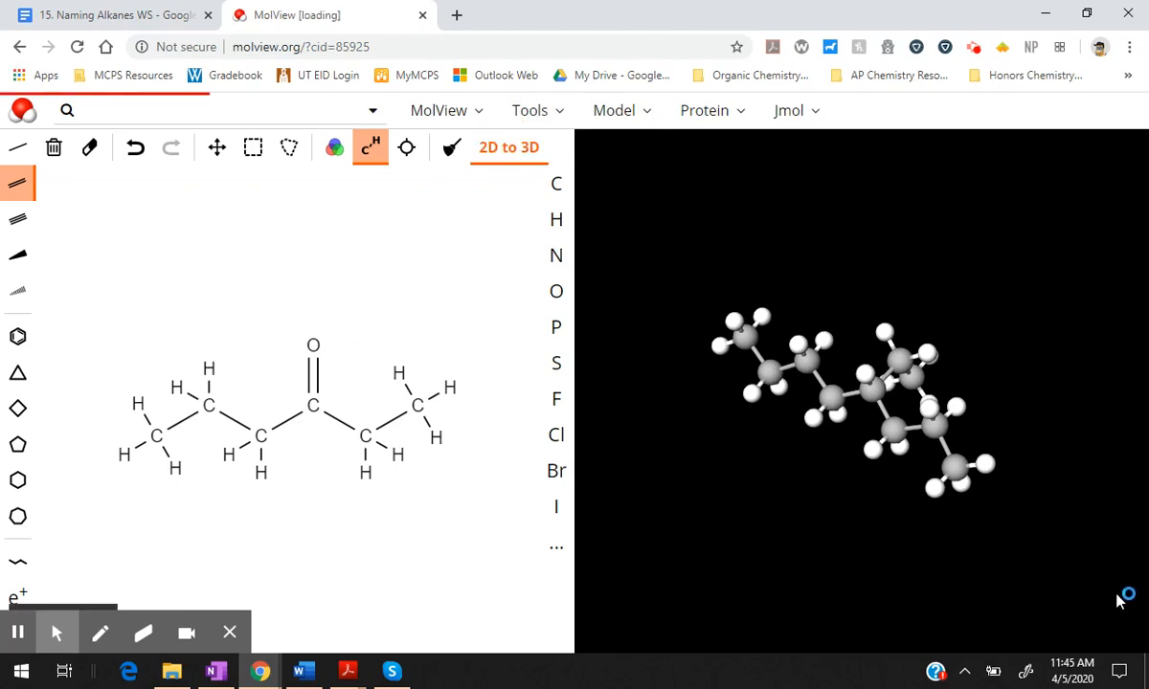
{"action": "left_click_drag", "start_coordinate": [836, 450], "coordinate": [1077, 440]}
{"action": "left_click", "coordinate": [854, 421]}
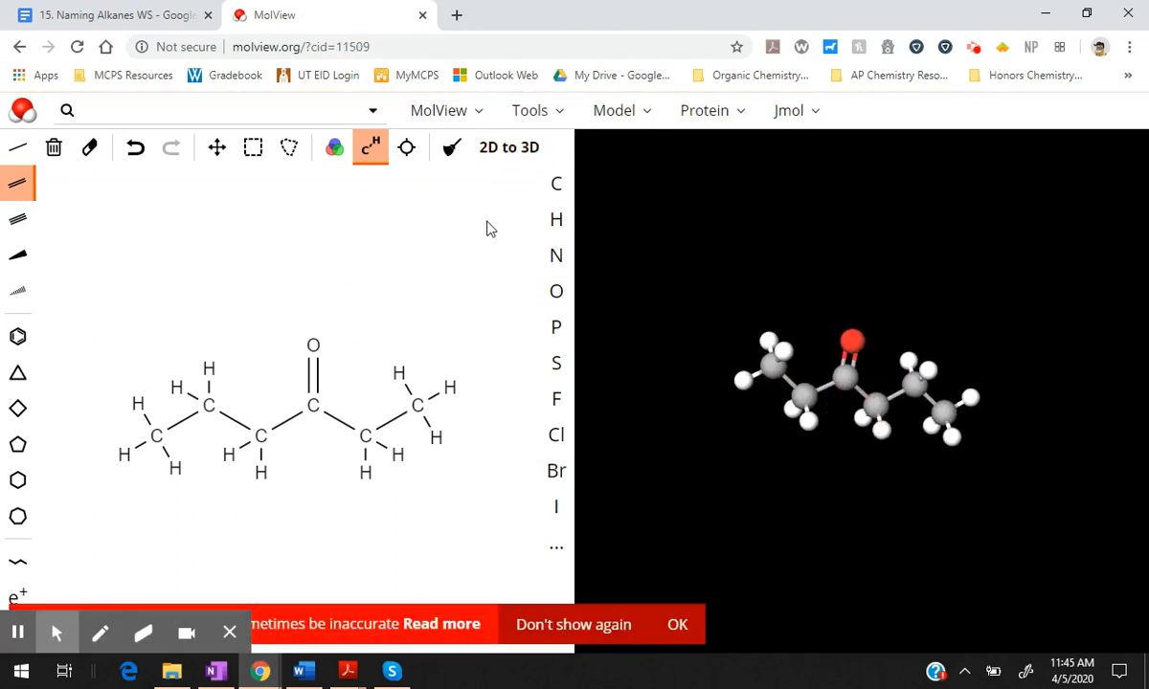
Step: Examine the molecule's information card, including its description, formula, percent composition, systematic name and identifiers
{"action": "left_click", "coordinate": [469, 112]}
{"action": "left_click", "coordinate": [520, 115]}
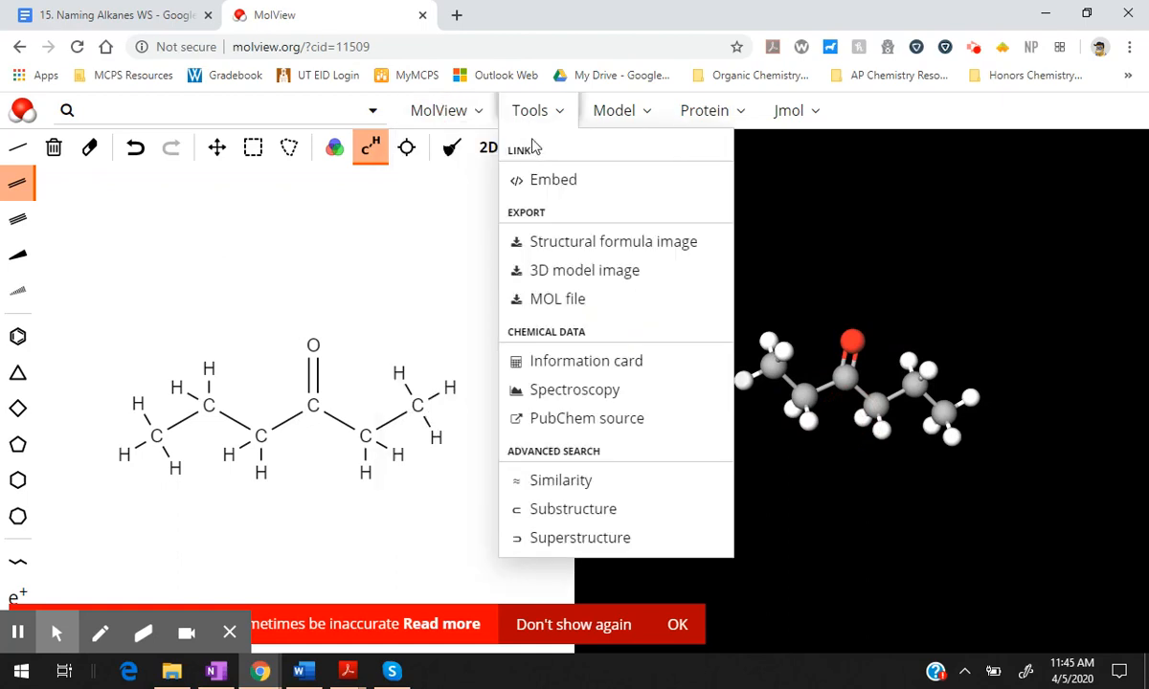
{"action": "left_click", "coordinate": [604, 374]}
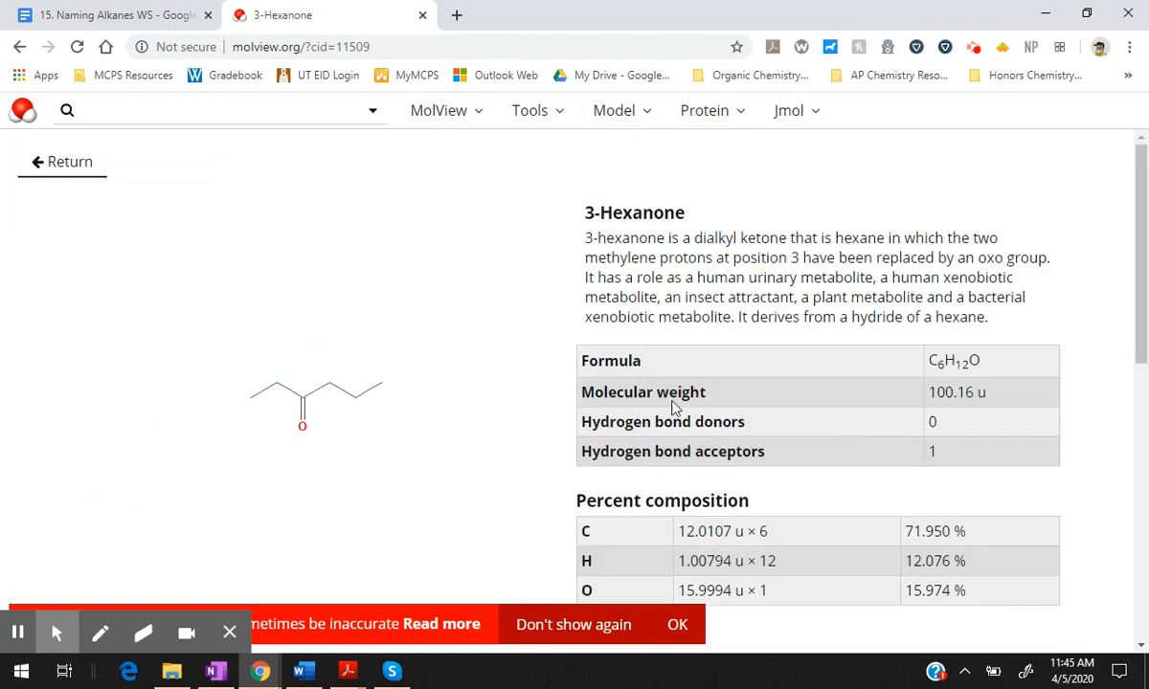
{"action": "scroll", "coordinate": [539, 371], "scroll_direction": "up", "scroll_amount": 1}
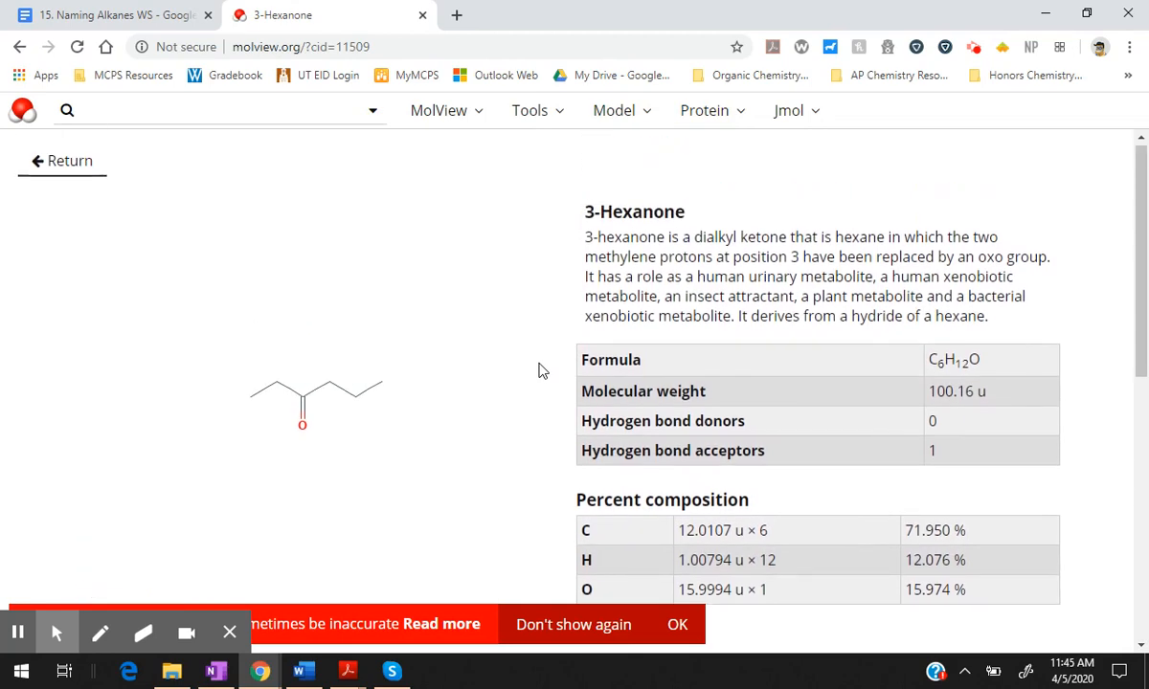
{"action": "left_click_drag", "start_coordinate": [584, 237], "coordinate": [1012, 330]}
{"action": "left_click", "coordinate": [1015, 331]}
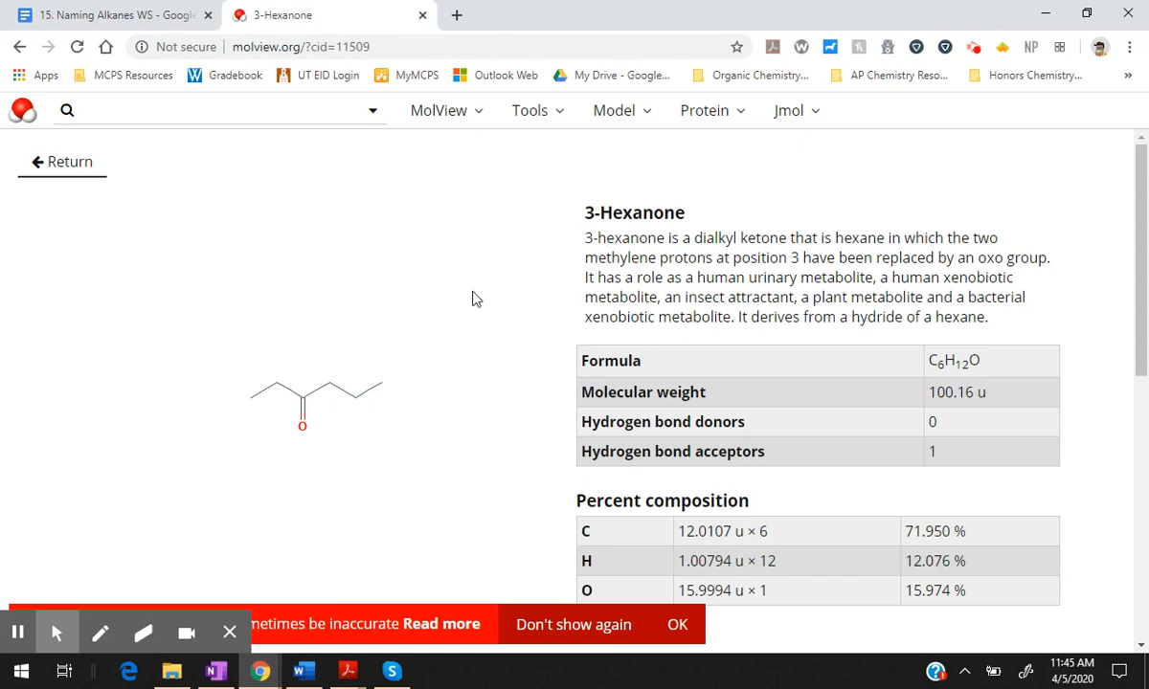
{"action": "scroll", "coordinate": [525, 316], "scroll_direction": "down", "scroll_amount": 2}
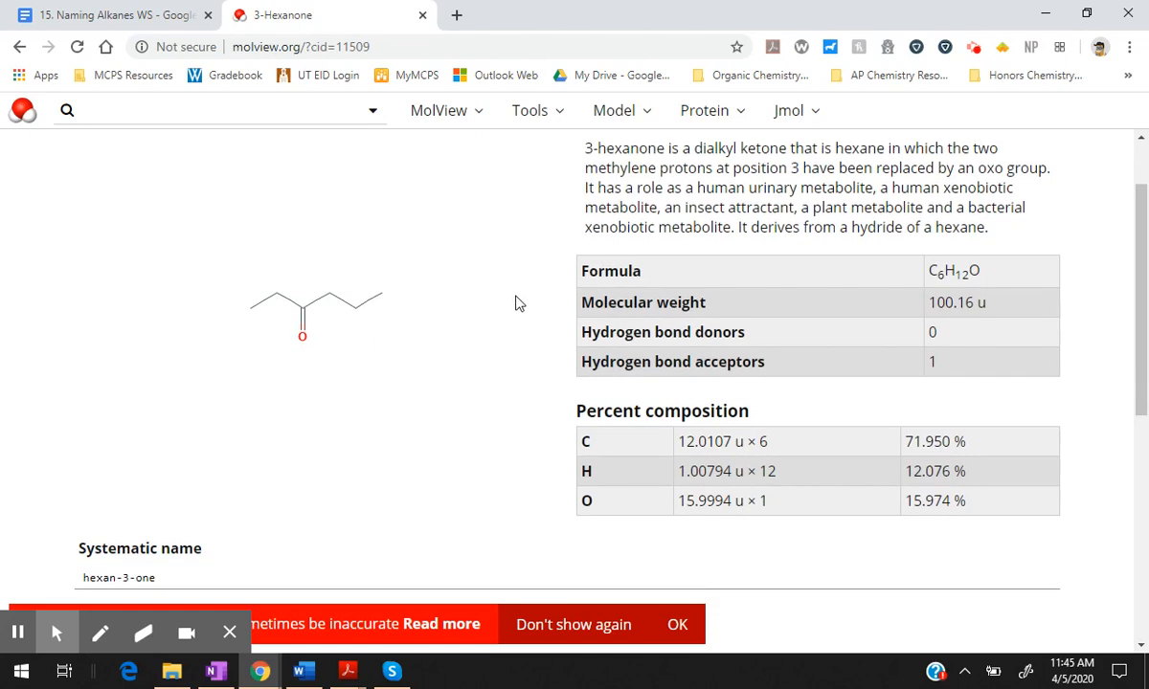
{"action": "scroll", "coordinate": [513, 304], "scroll_direction": "down", "scroll_amount": 2}
{"action": "scroll", "coordinate": [530, 289], "scroll_direction": "up", "scroll_amount": 2}
{"action": "scroll", "coordinate": [460, 297], "scroll_direction": "down", "scroll_amount": 5}
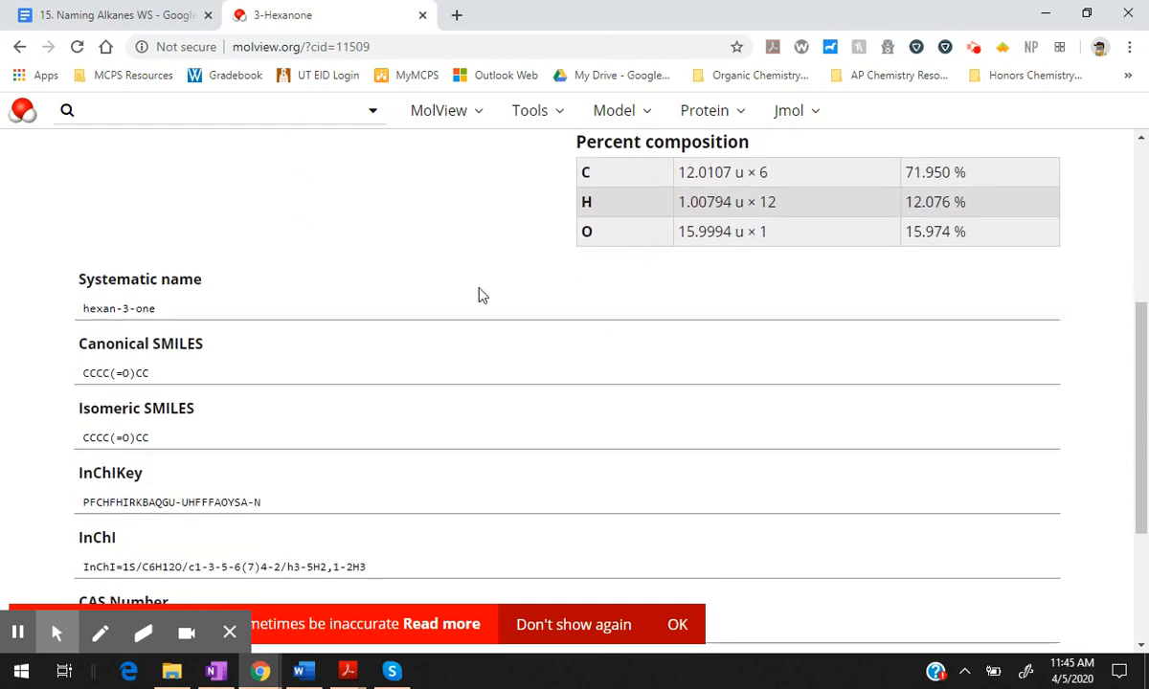
{"action": "scroll", "coordinate": [353, 490], "scroll_direction": "up", "scroll_amount": 3}
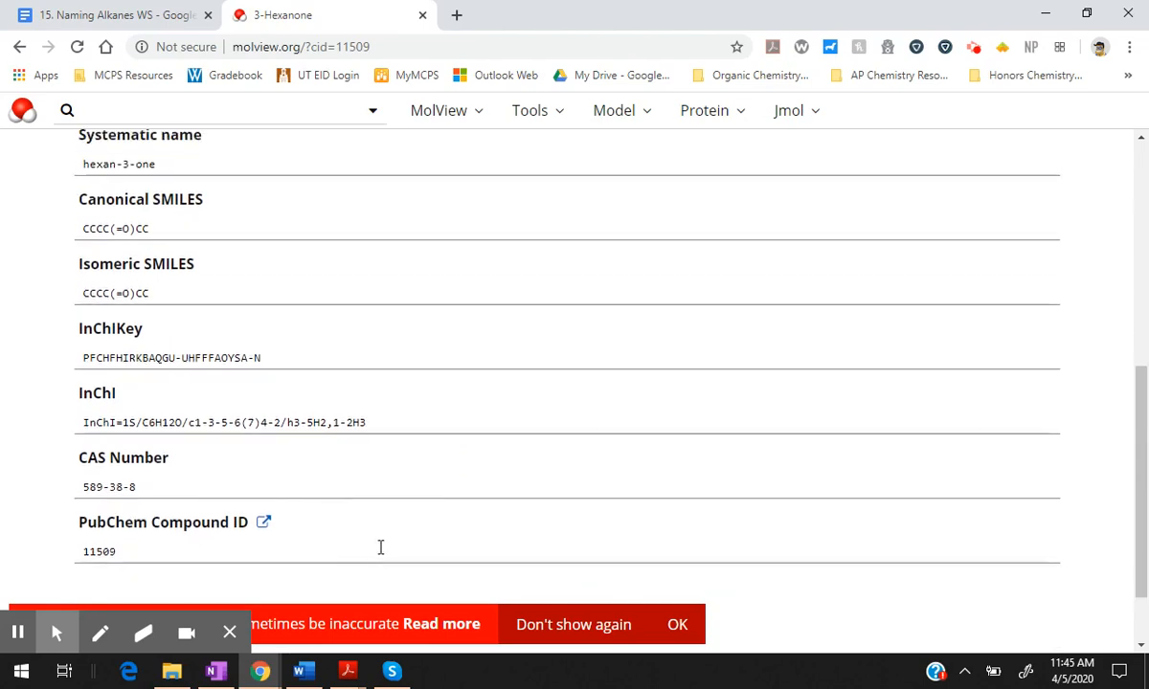
{"action": "scroll", "coordinate": [321, 428], "scroll_direction": "up", "scroll_amount": 1}
{"action": "scroll", "coordinate": [600, 487], "scroll_direction": "up", "scroll_amount": 3}
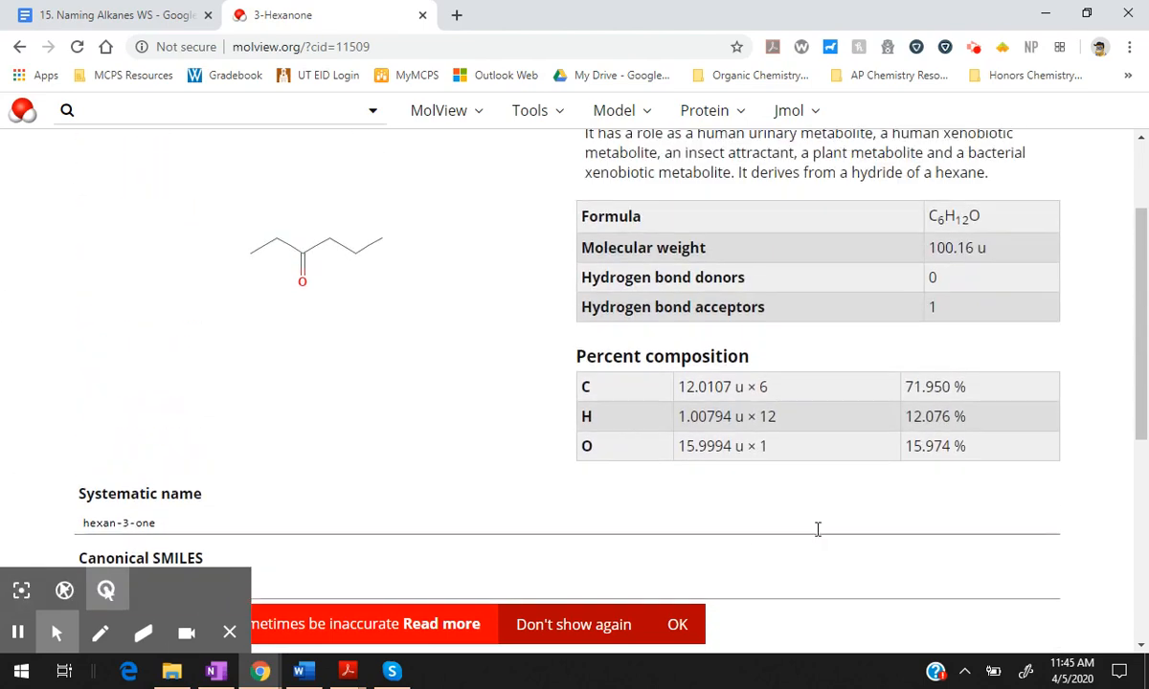
Step: Reload the previous 4-ethyl-octane molecule and leave the information card for the drawing and 3D view
{"action": "left_click", "coordinate": [19, 47]}
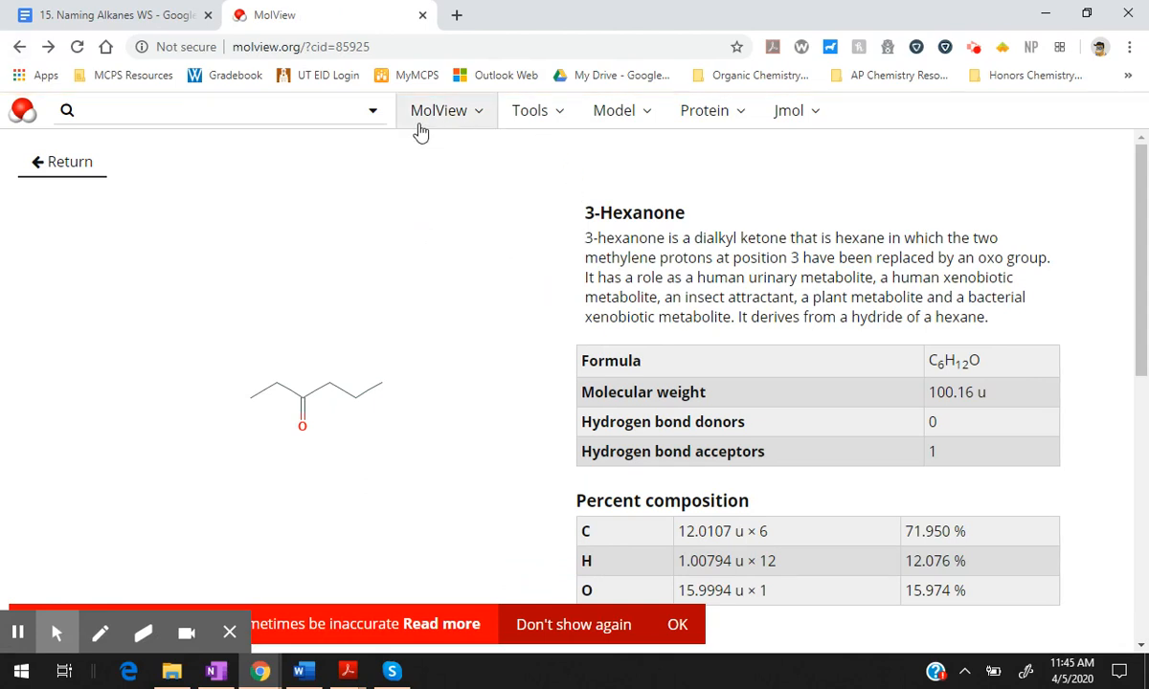
{"action": "left_click", "coordinate": [49, 182]}
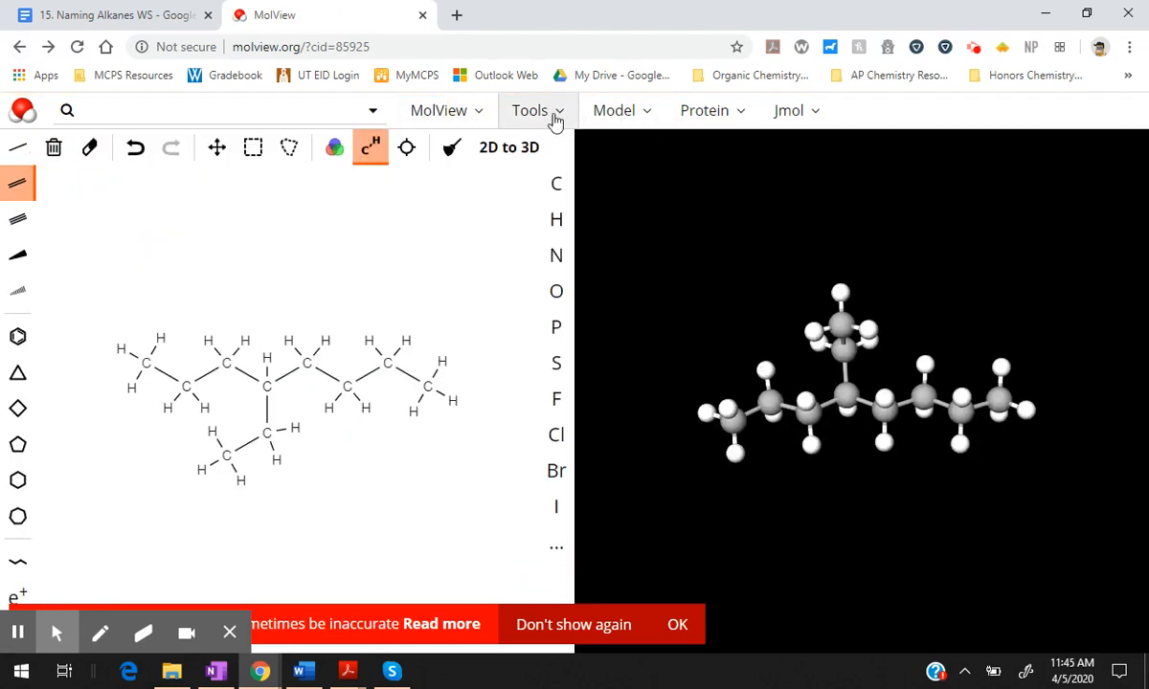
Step: Display the 4-ethyl-octane 3D model as van der Waals spheres and rotate it to view it from other angles
{"action": "mouse_move", "coordinate": [469, 117]}
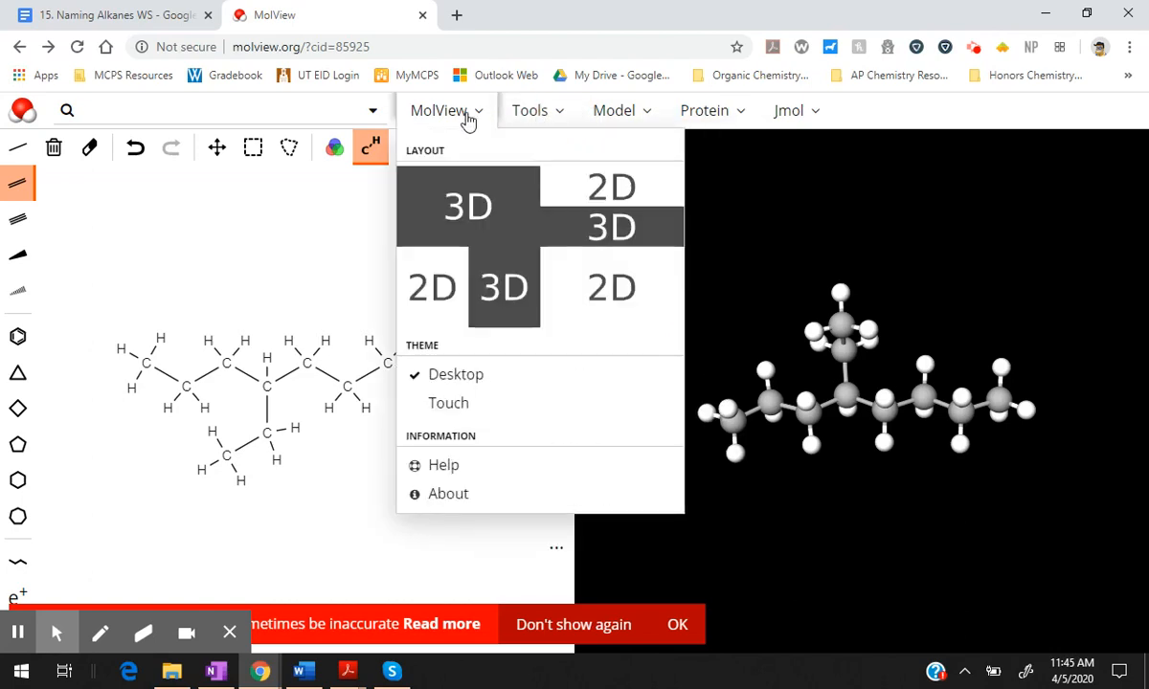
{"action": "mouse_move", "coordinate": [520, 115]}
{"action": "mouse_move", "coordinate": [620, 113]}
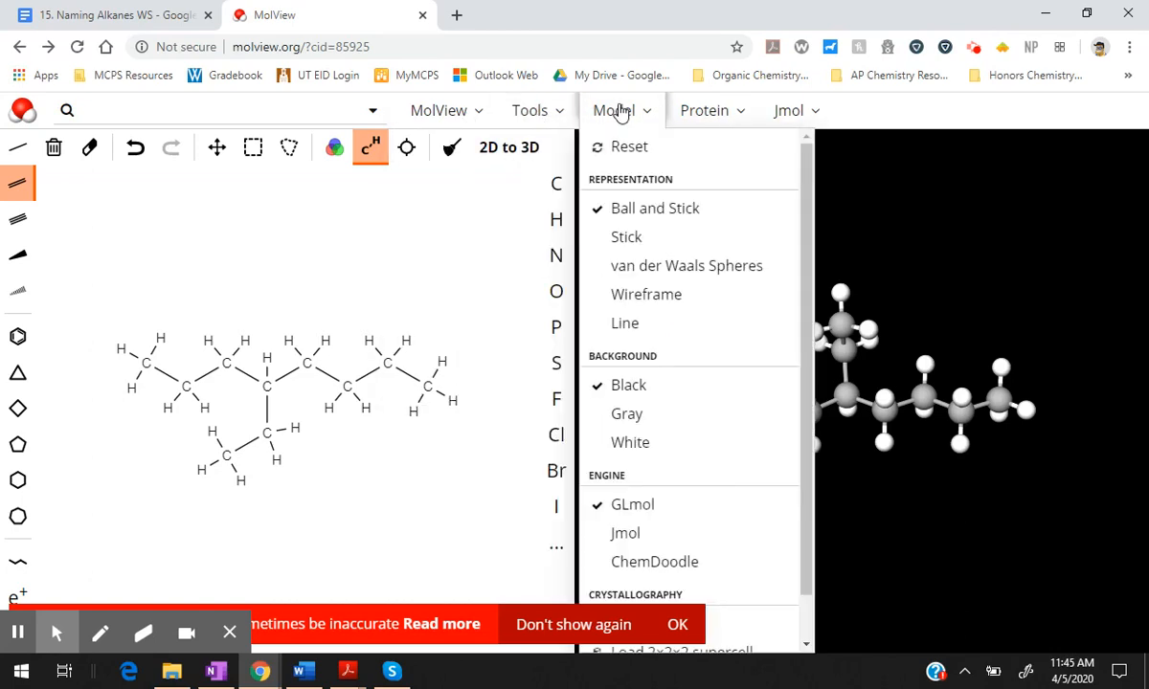
{"action": "left_click", "coordinate": [651, 240]}
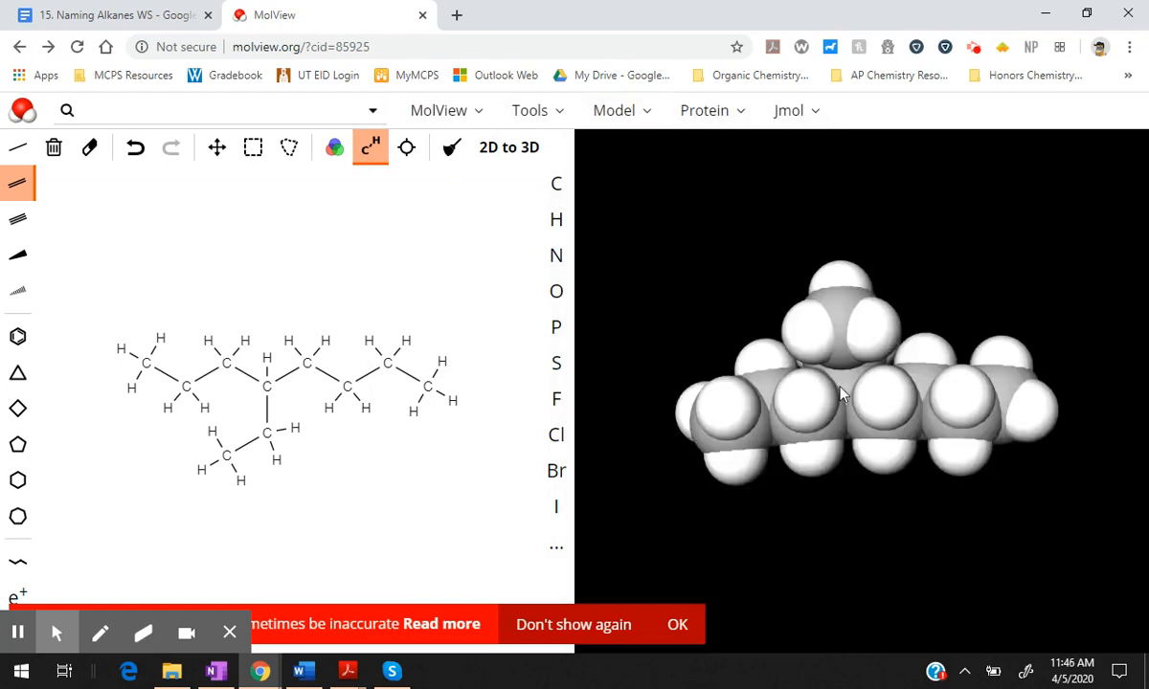
{"action": "left_click_drag", "start_coordinate": [842, 394], "coordinate": [1013, 399]}
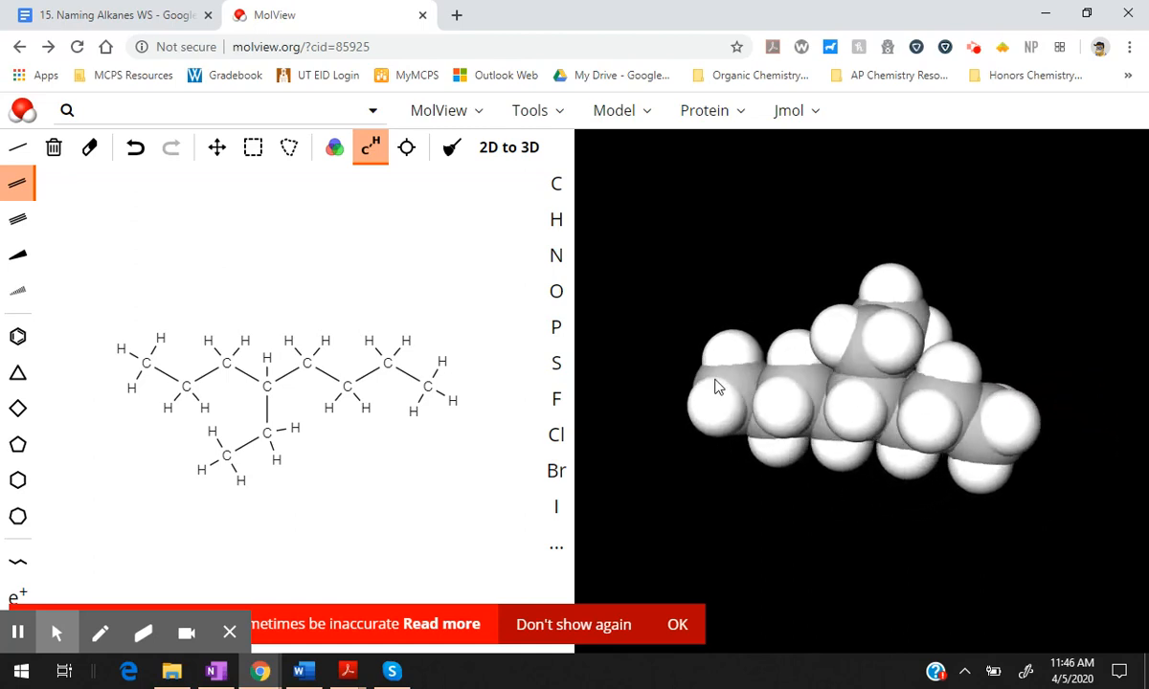
{"action": "left_click_drag", "start_coordinate": [715, 386], "coordinate": [895, 387]}
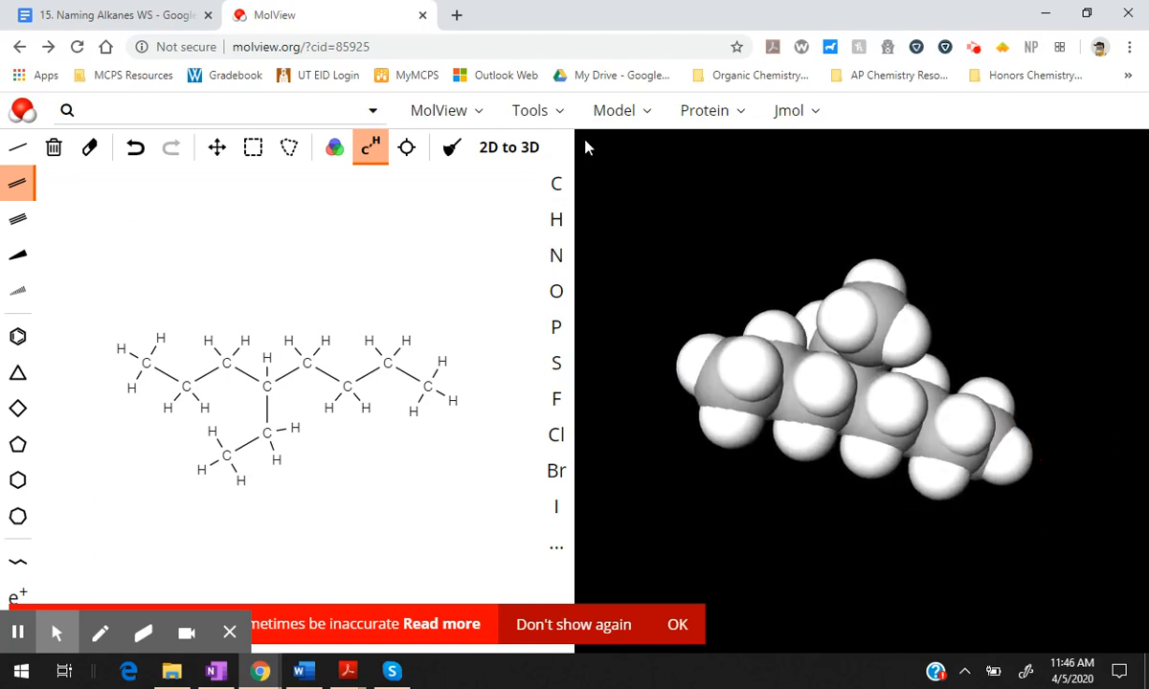
{"action": "mouse_move", "coordinate": [623, 116]}
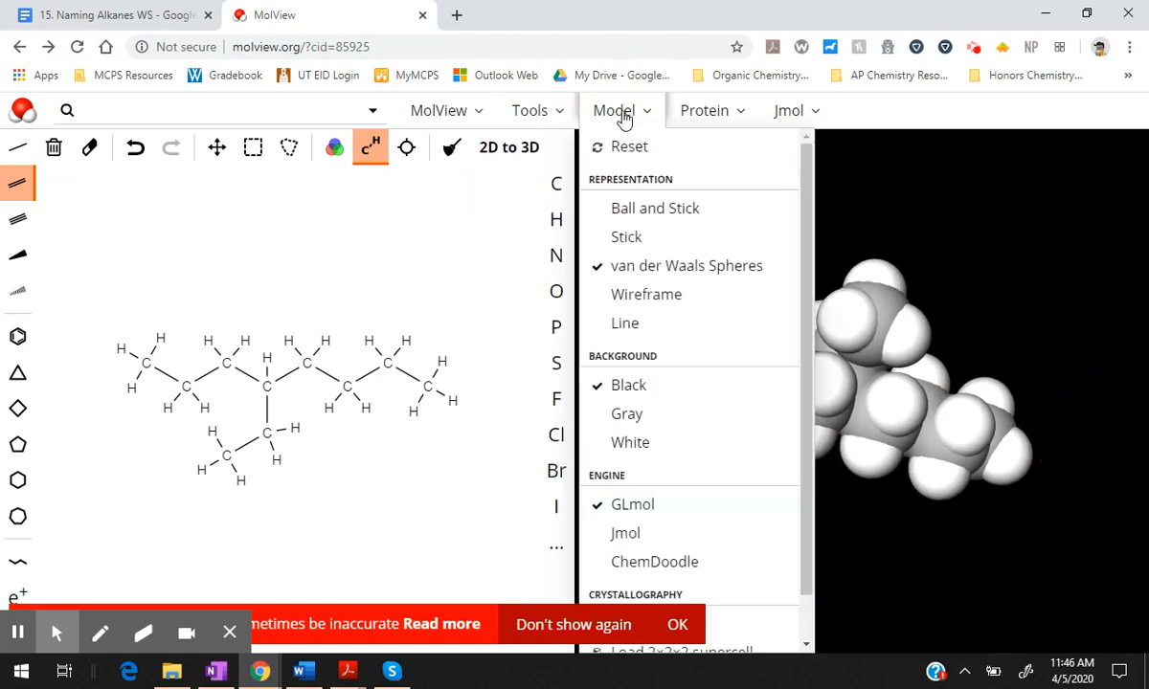
Step: Display the 4-ethyl-octane 3D model as a wireframe and as lines, rotating it in each representation
{"action": "left_click", "coordinate": [656, 296]}
{"action": "left_click_drag", "start_coordinate": [874, 451], "coordinate": [1141, 493]}
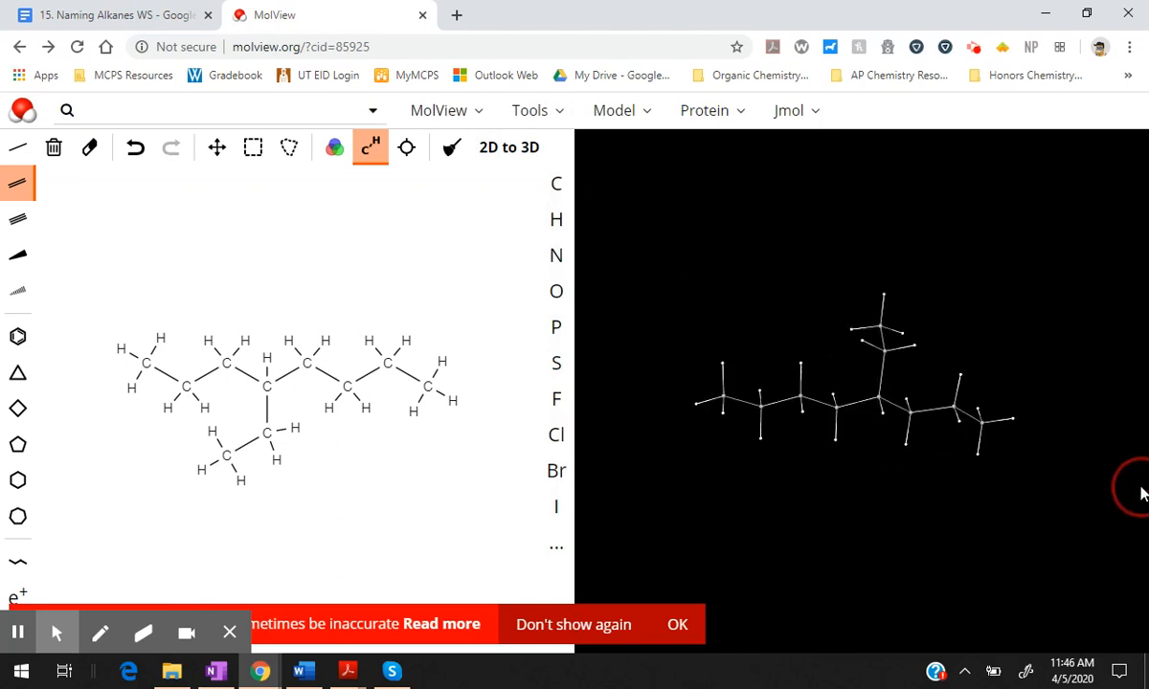
{"action": "mouse_move", "coordinate": [617, 110]}
{"action": "left_click", "coordinate": [641, 321]}
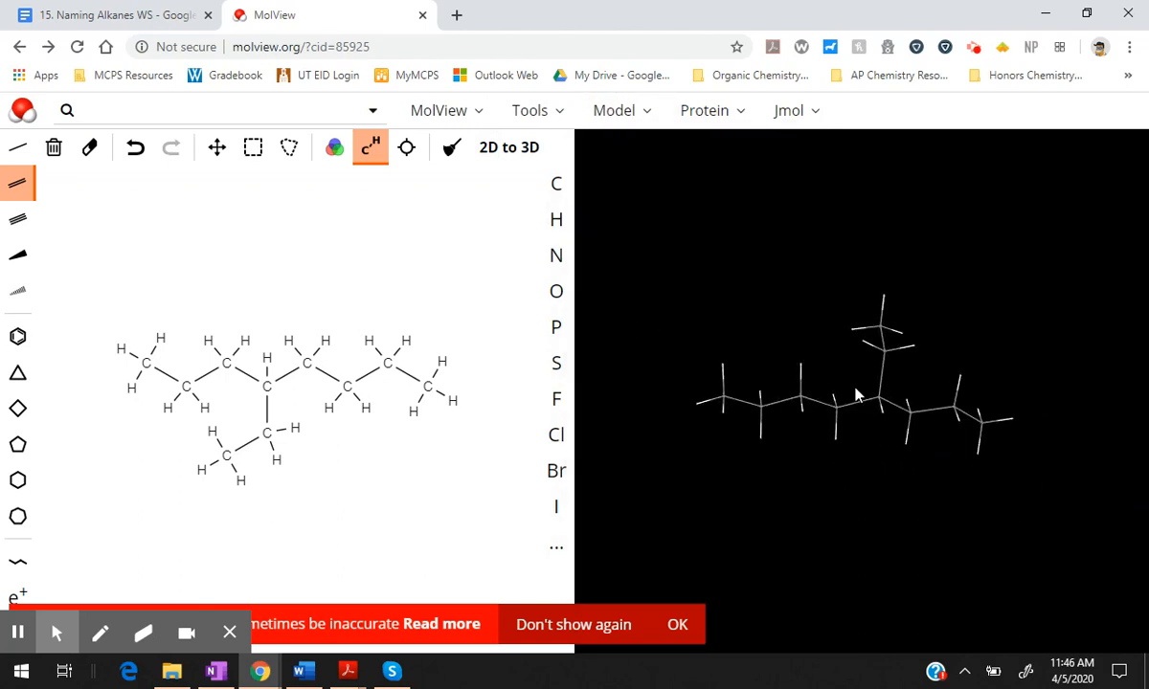
{"action": "left_click_drag", "start_coordinate": [911, 413], "coordinate": [1144, 450]}
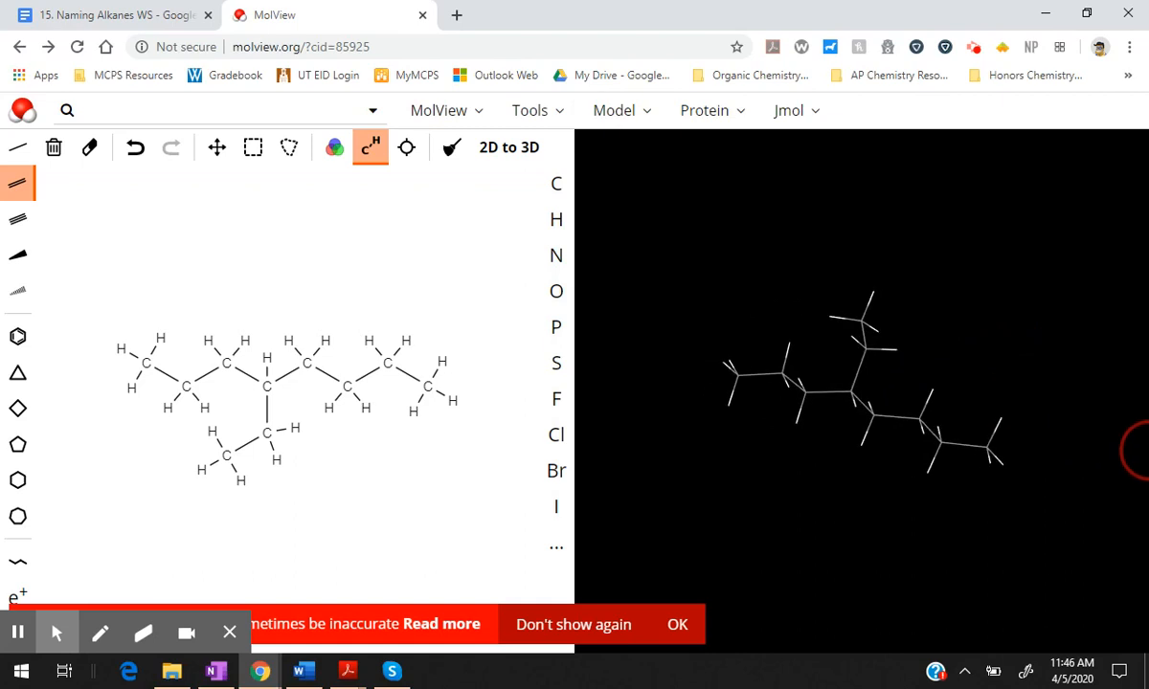
Step: Switch the 3D model's representation to Ball and Stick and rotate the molecule
{"action": "mouse_move", "coordinate": [638, 122]}
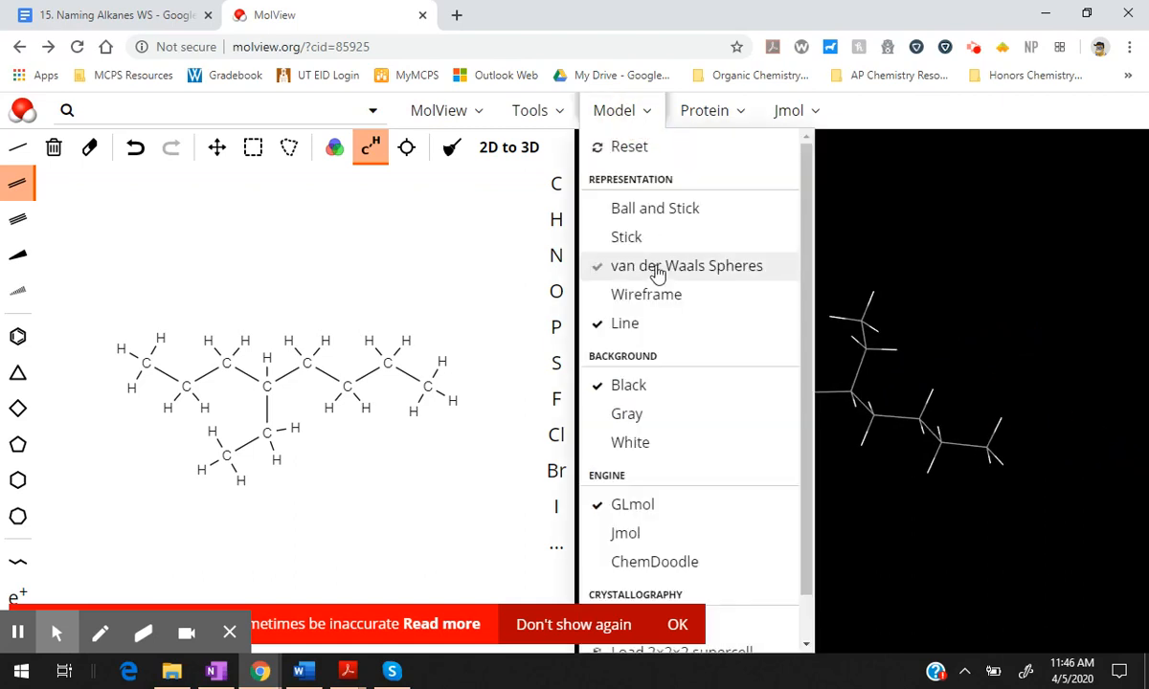
{"action": "left_click", "coordinate": [659, 213]}
{"action": "left_click_drag", "start_coordinate": [857, 405], "coordinate": [956, 302]}
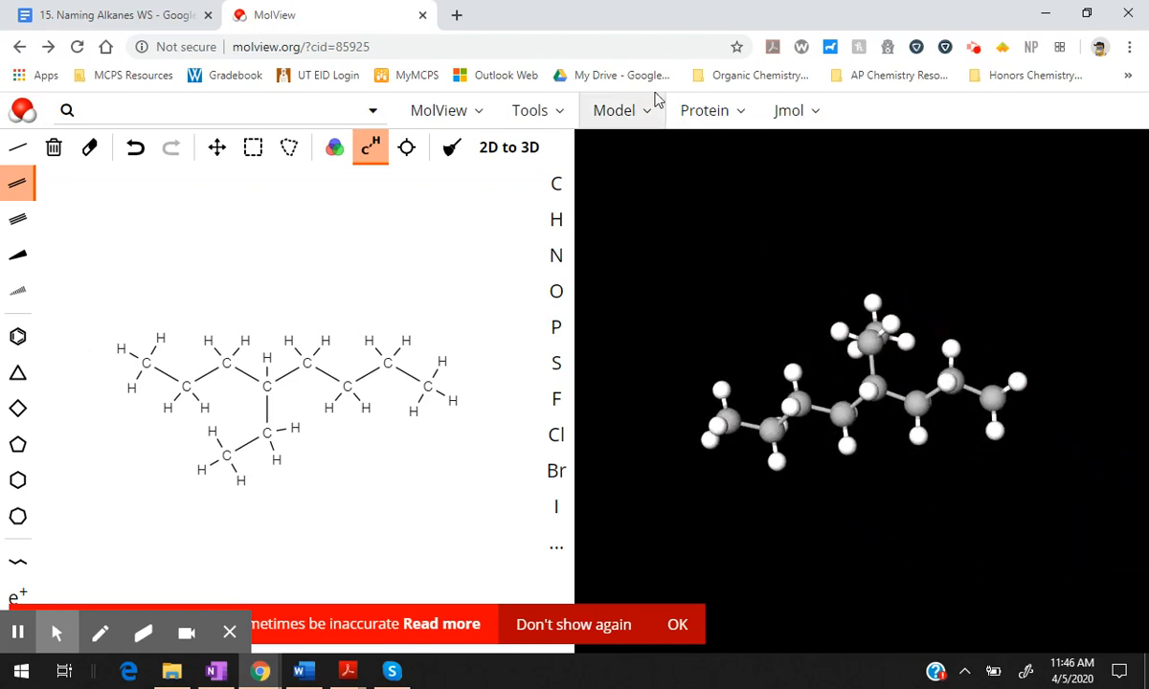
{"action": "left_click", "coordinate": [706, 116]}
{"action": "left_click", "coordinate": [481, 113]}
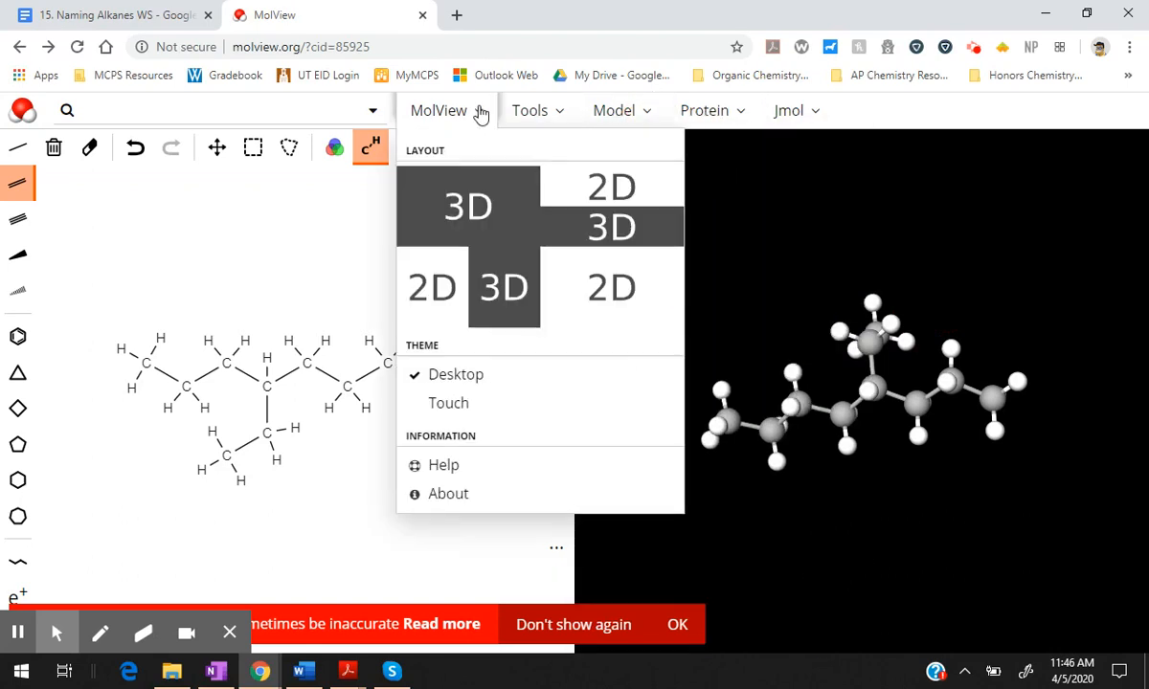
{"action": "left_click", "coordinate": [775, 261]}
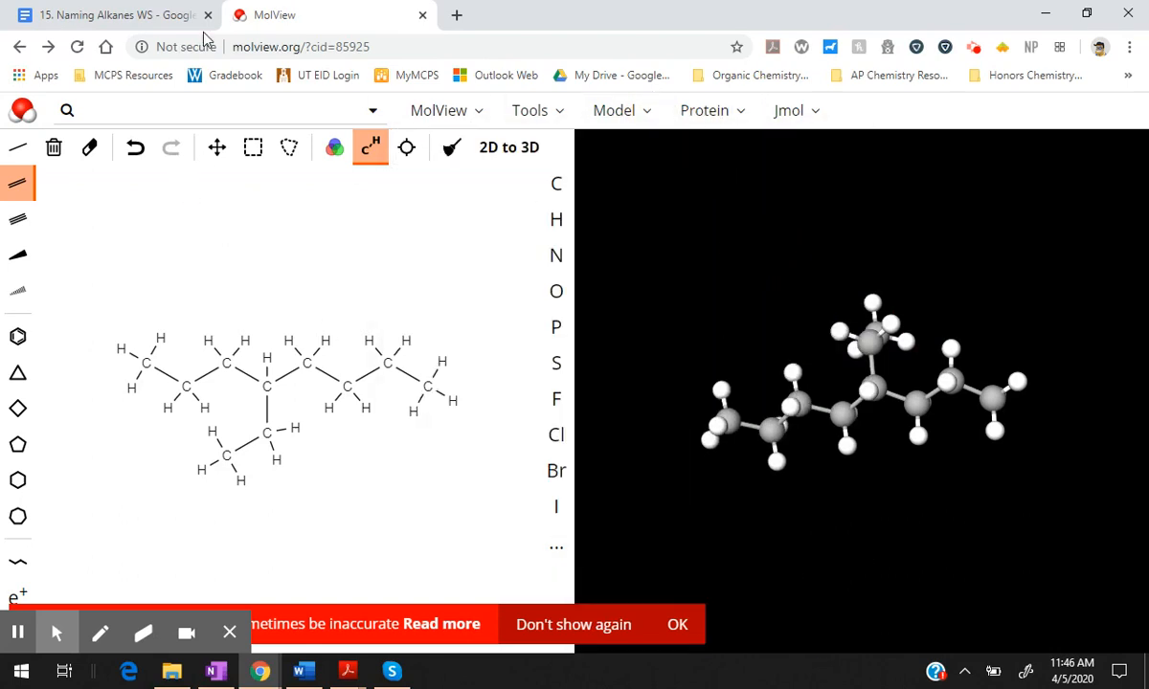